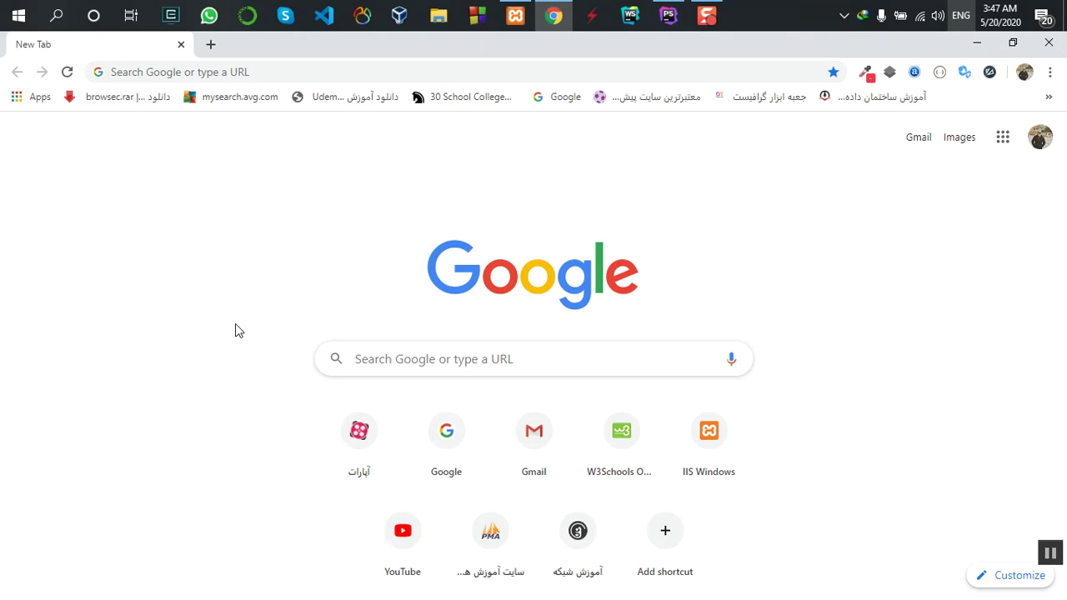
Open a new browser tab and load the elecode site.
click(211, 44)
click(224, 66)
text(ele)
key(Return)
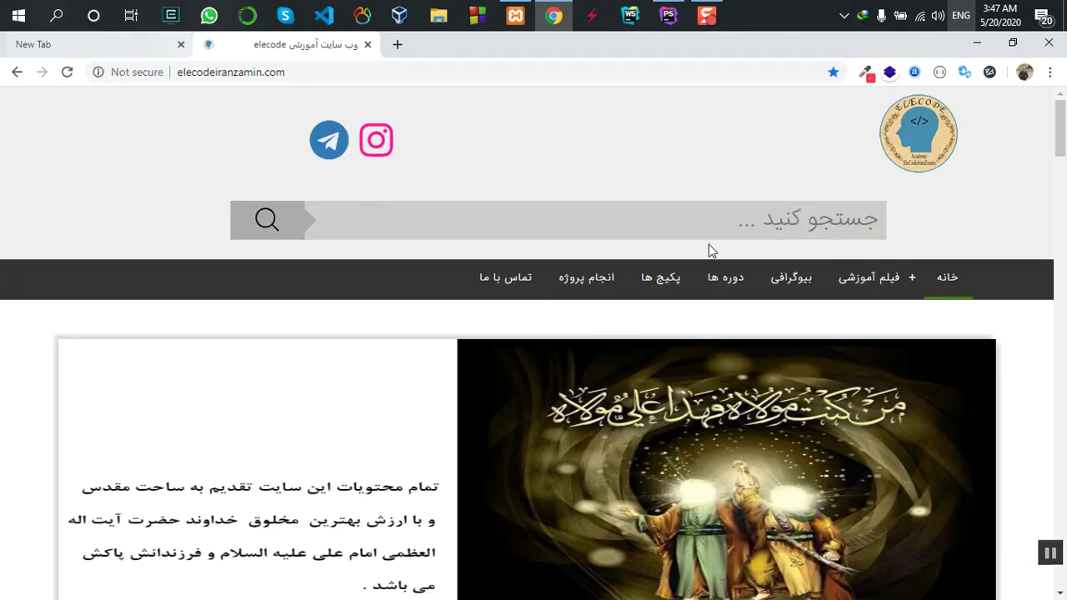
scroll(707, 250, down, 6)
scroll(707, 262, down, 7)
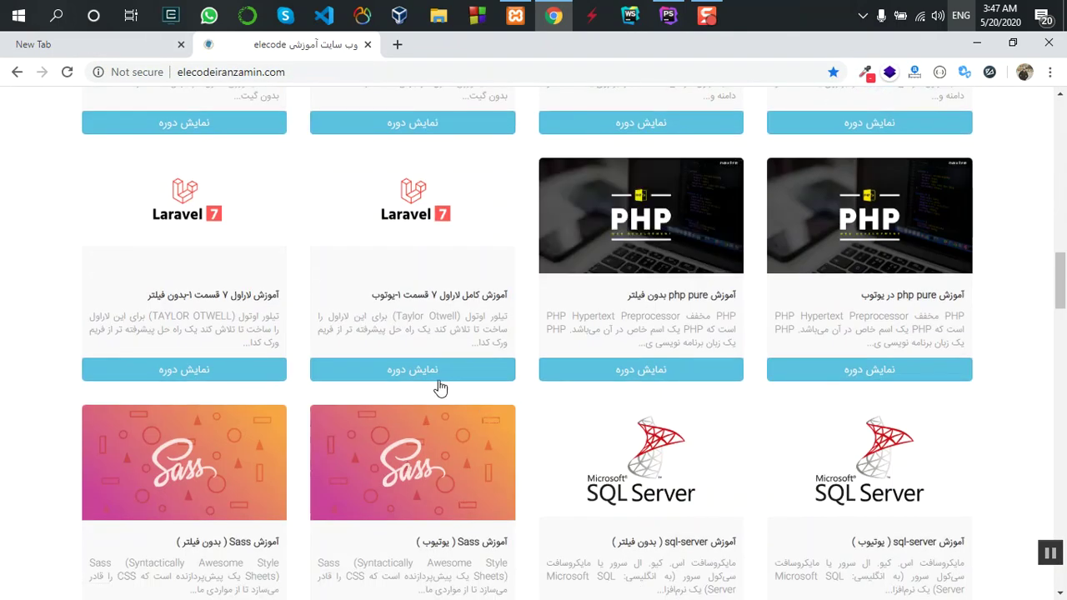
Browse the Laravel 7 part 1 course page, then close its tab.
click(395, 369)
scroll(195, 317, down, 5)
scroll(90, 338, down, 4)
drag(89, 303, 88, 578)
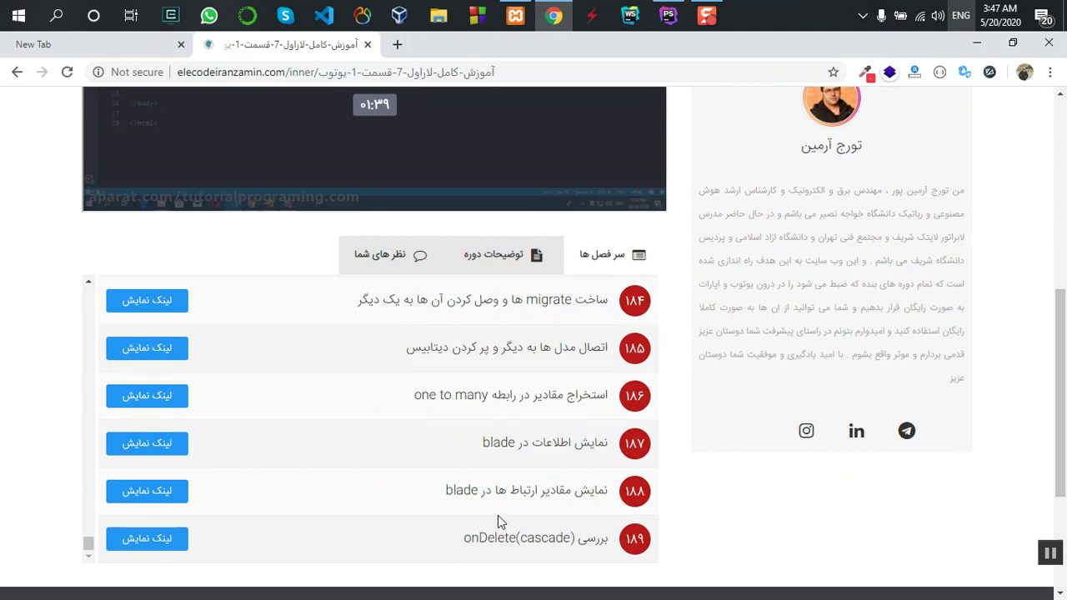
click(367, 45)
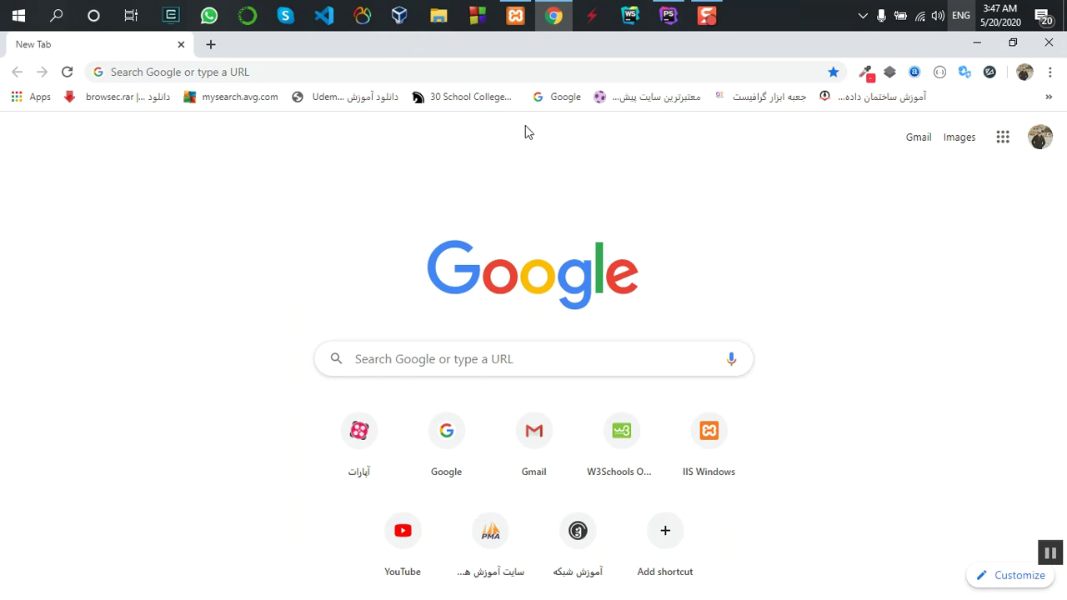
In PhpStorm, close the comments migration, index.blade.php and PostController.php files.
click(668, 15)
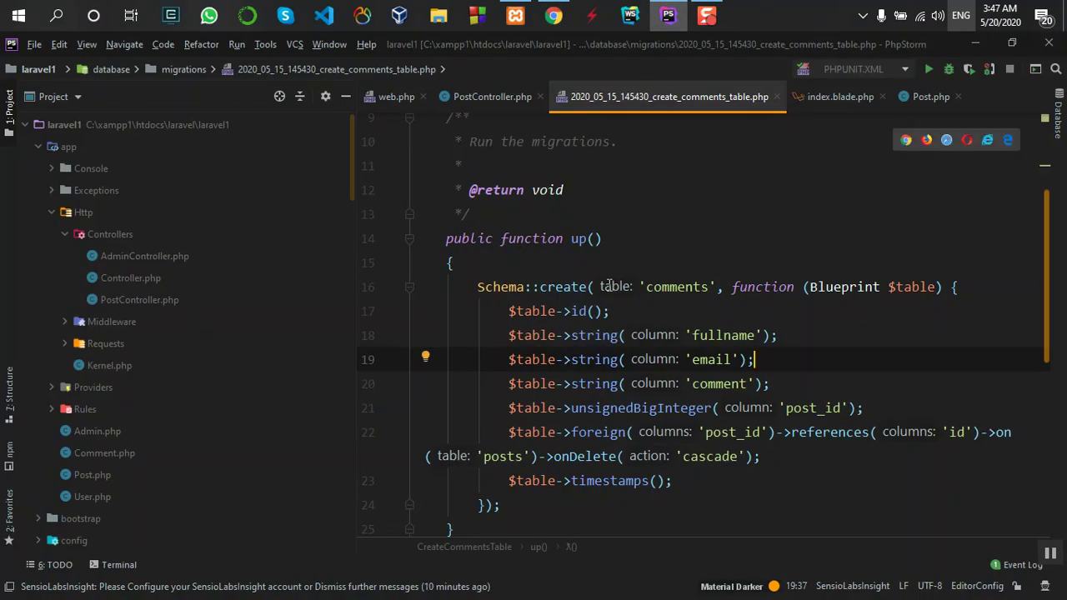
click(777, 97)
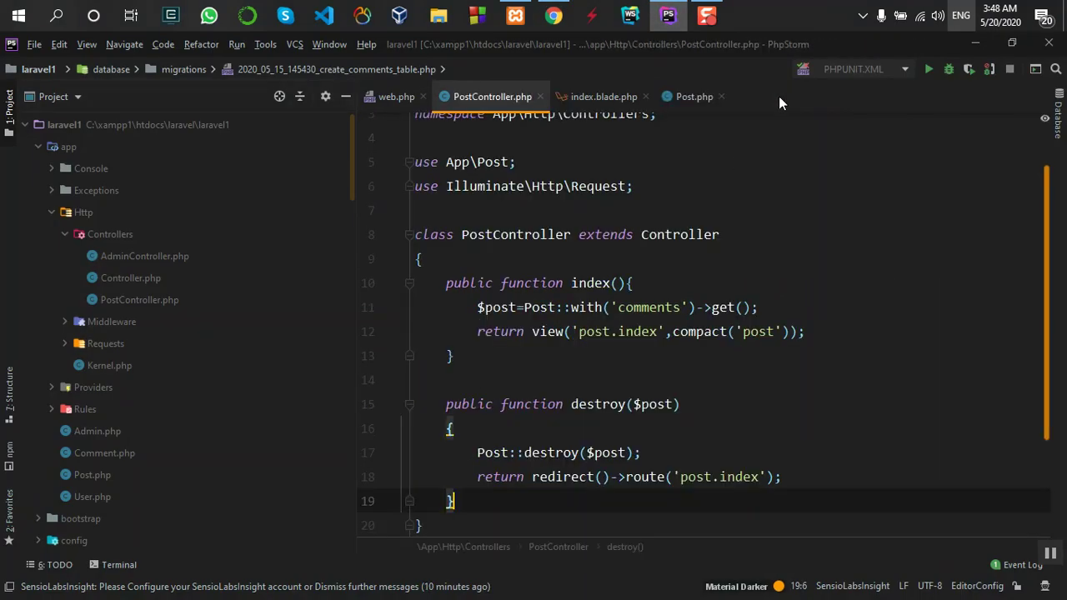
click(608, 99)
click(644, 97)
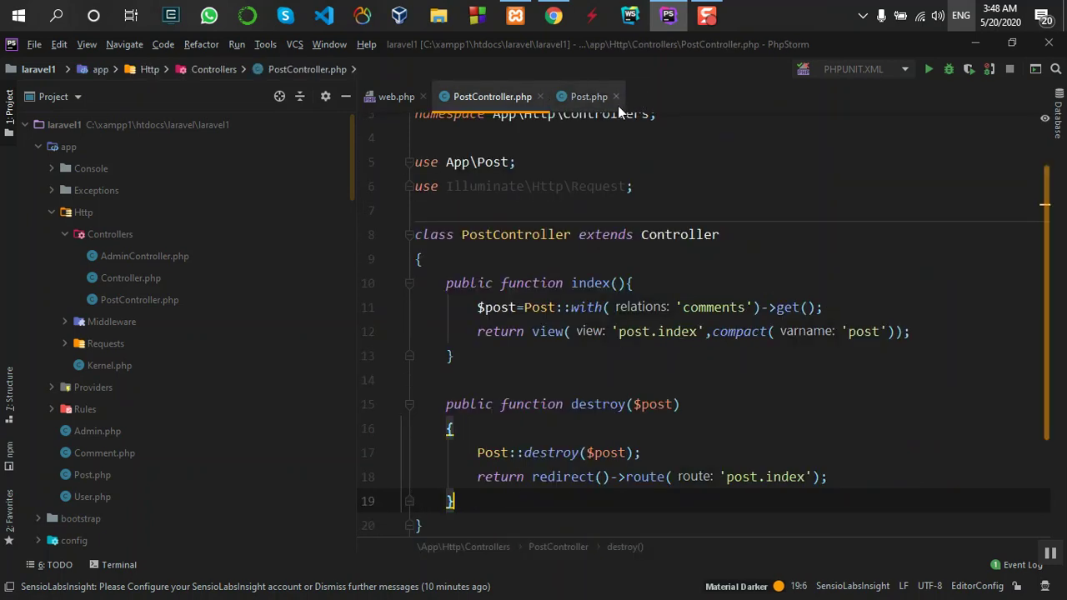
click(541, 96)
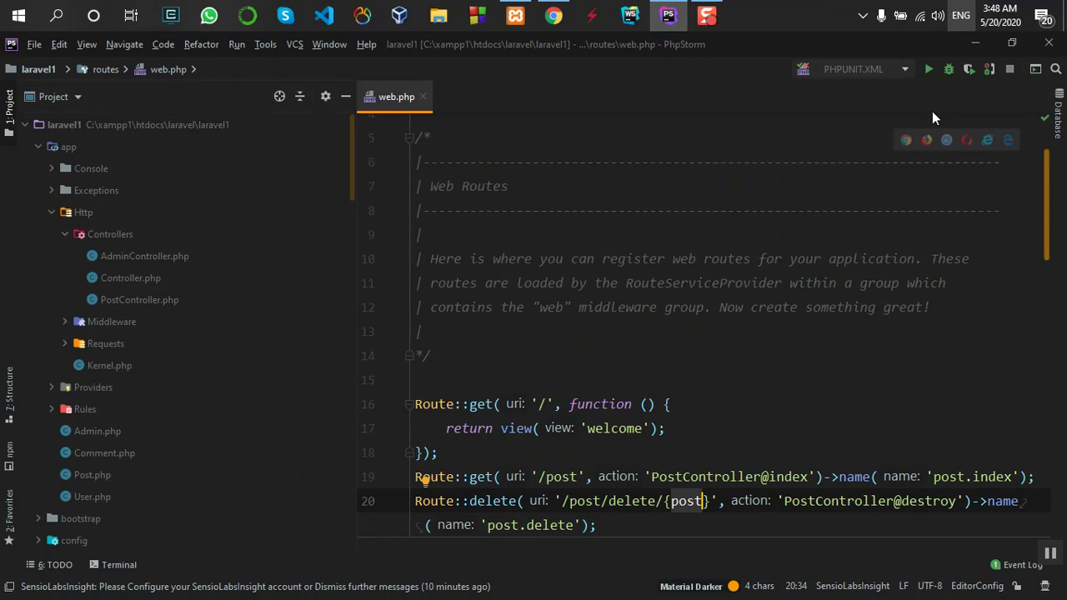
Minimize PhpStorm and Chrome, then open sql.pptx from the desktop.
click(970, 44)
click(966, 42)
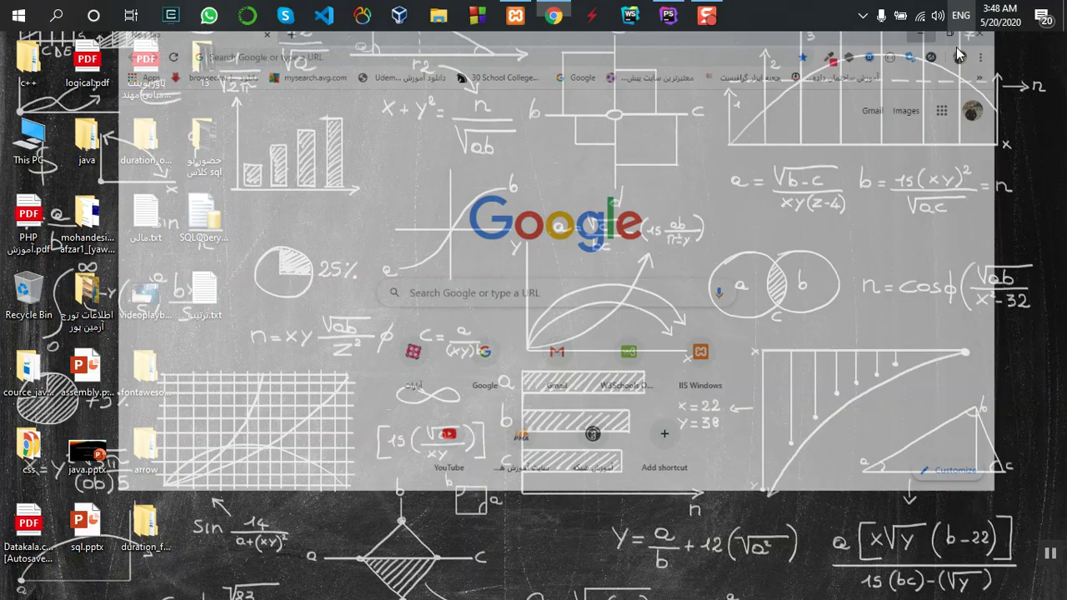
double_click(102, 515)
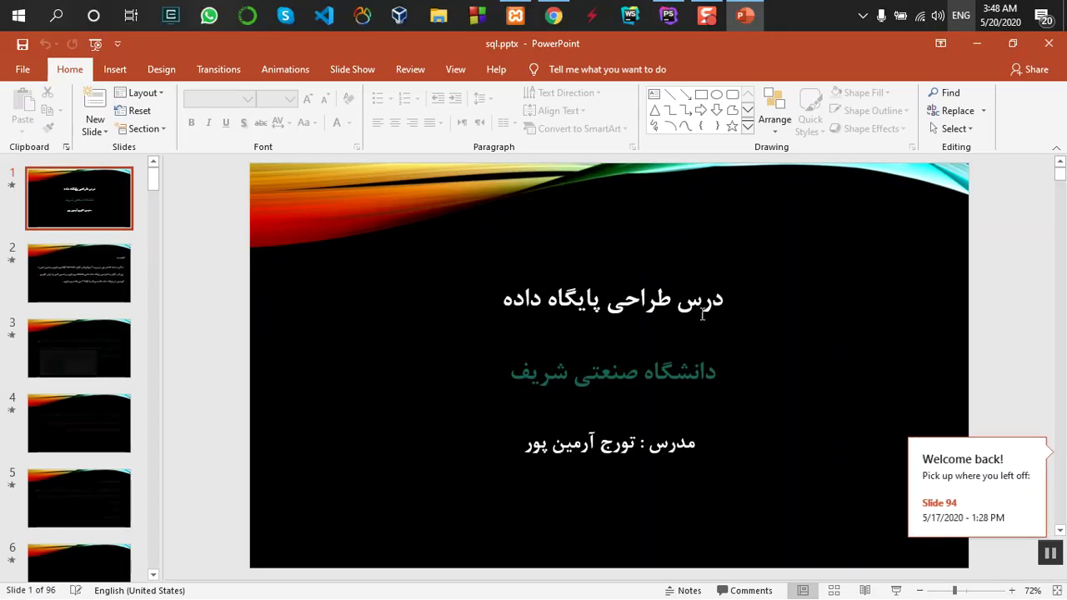
Resume the sql deck and go to slide 96, the posts-comments table diagram.
click(951, 489)
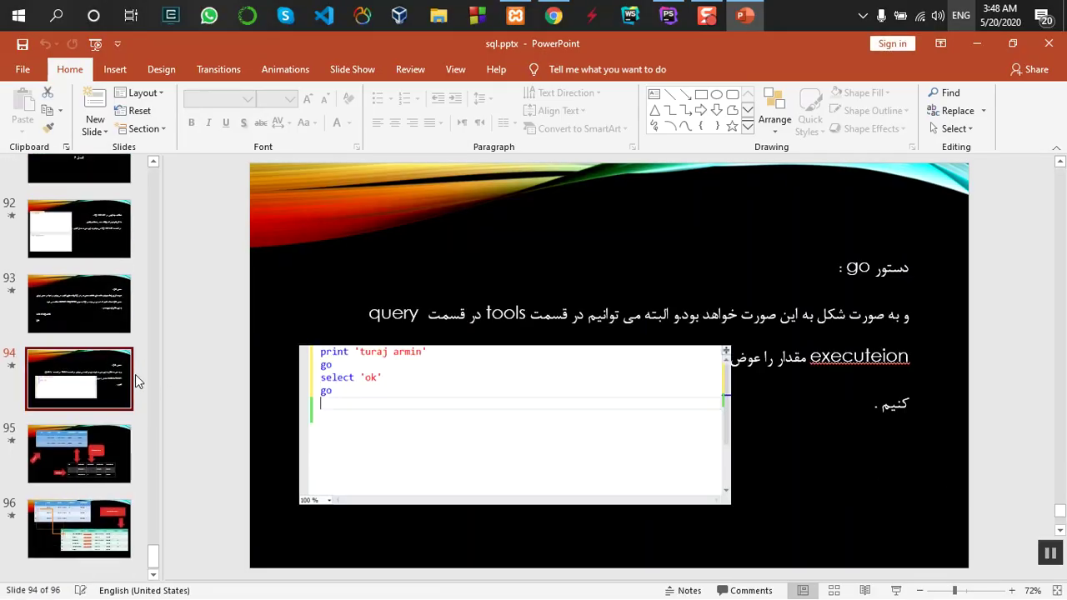
click(79, 528)
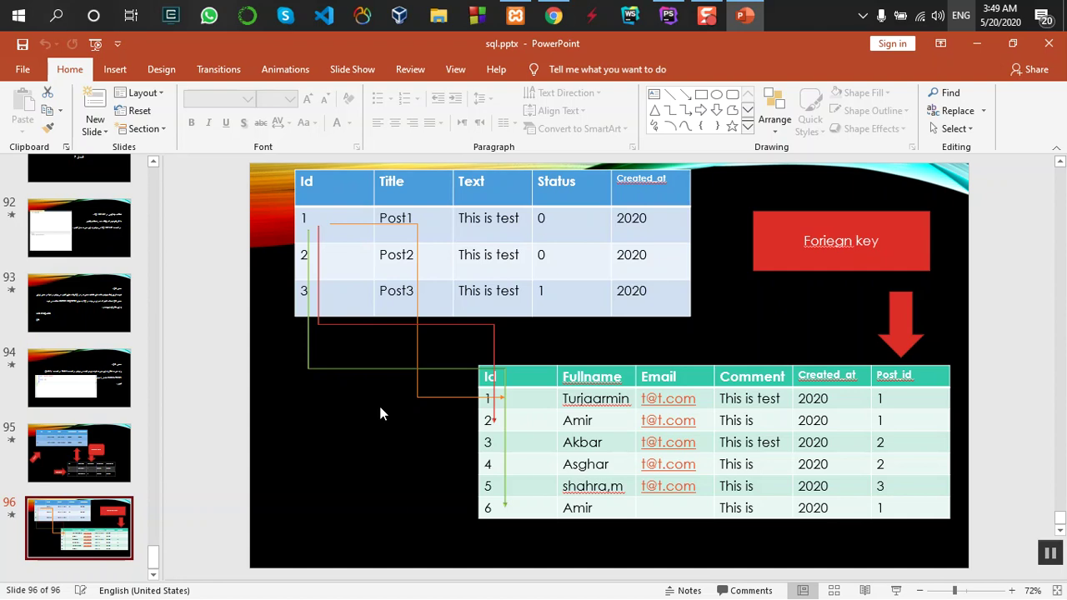
Duplicate slide 96 as a new slide 97.
right_click(110, 523)
click(159, 365)
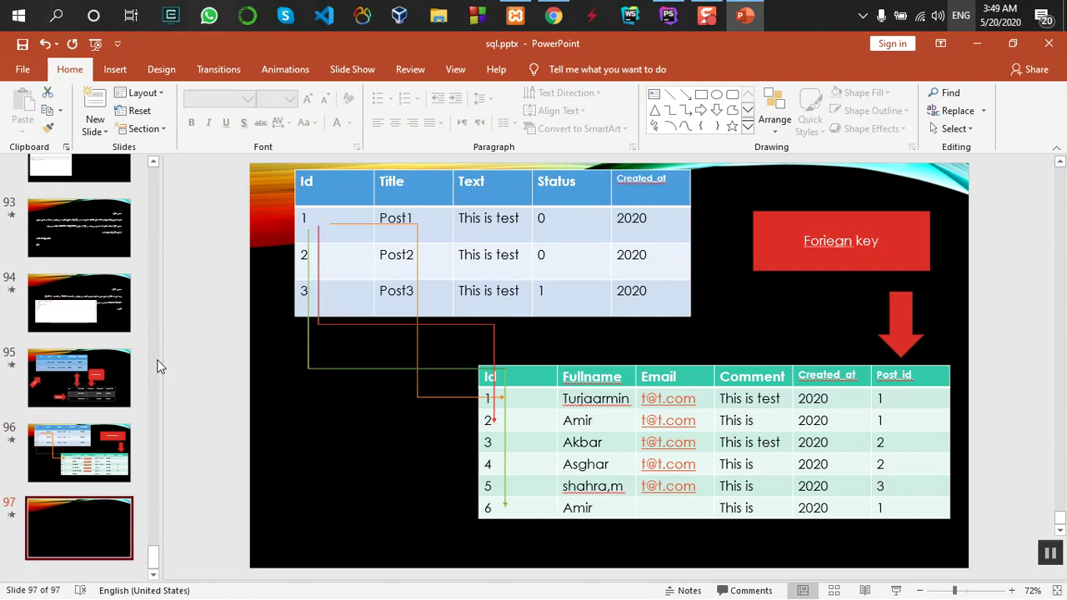
click(503, 305)
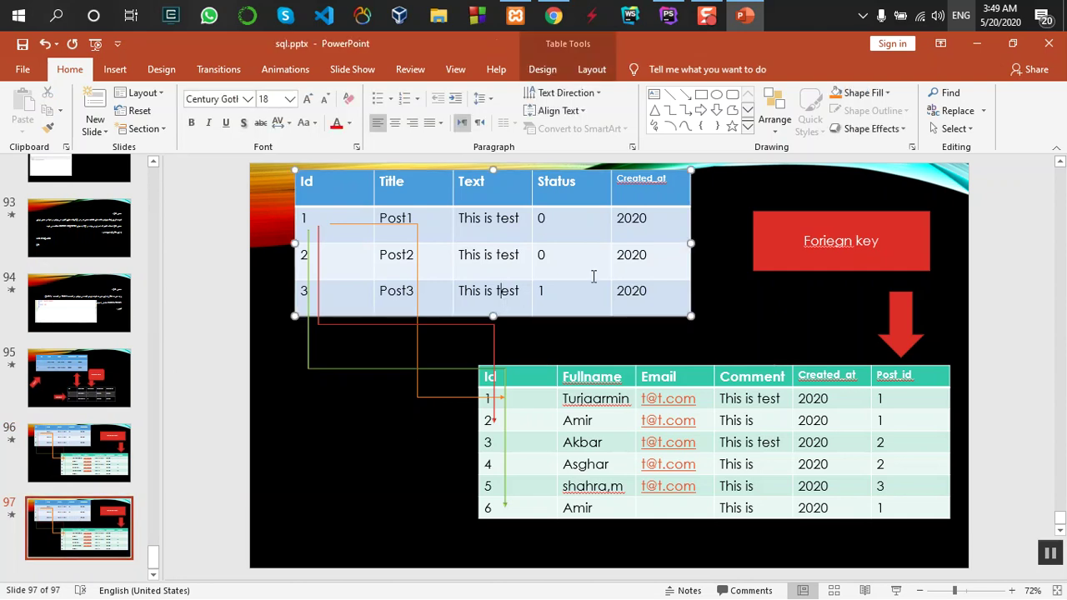
key(BackSpace)
Cut the posts table, comments table and Foriegan key box off slide 97.
right_click(593, 169)
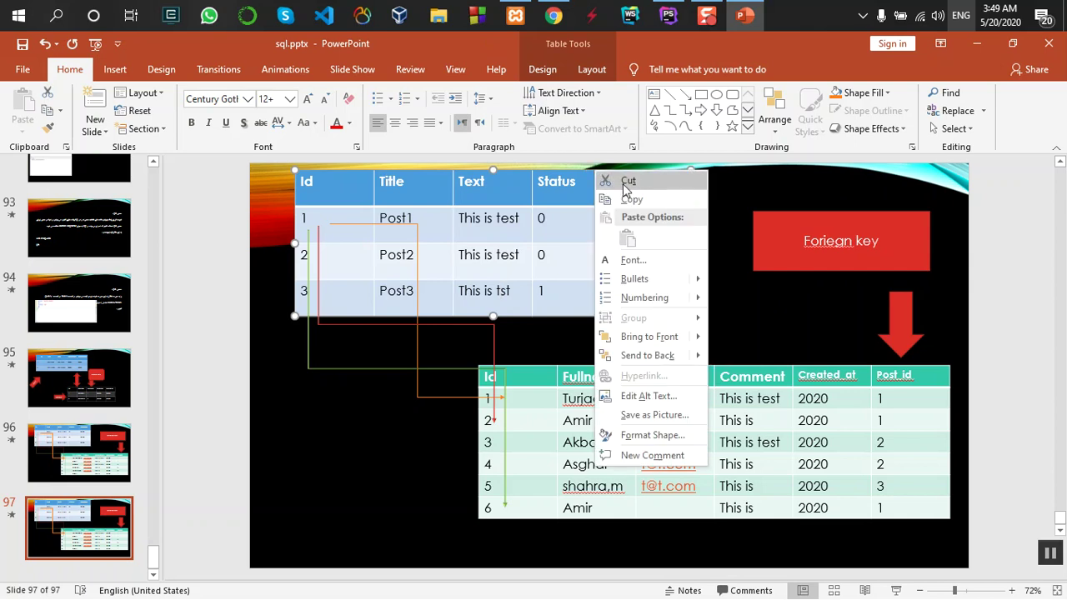
click(613, 178)
click(709, 375)
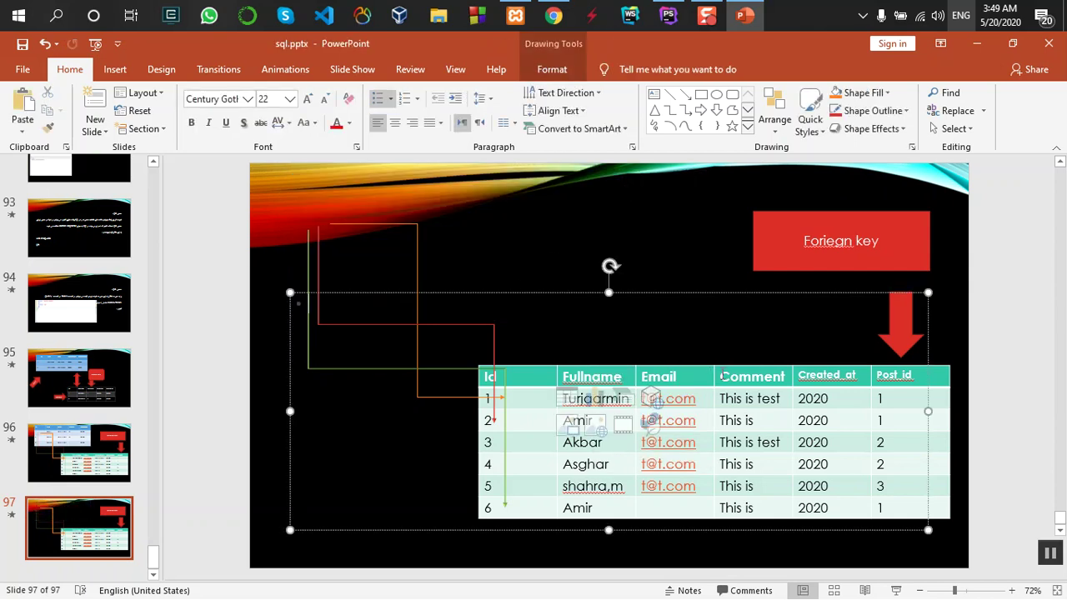
click(938, 370)
right_click(925, 370)
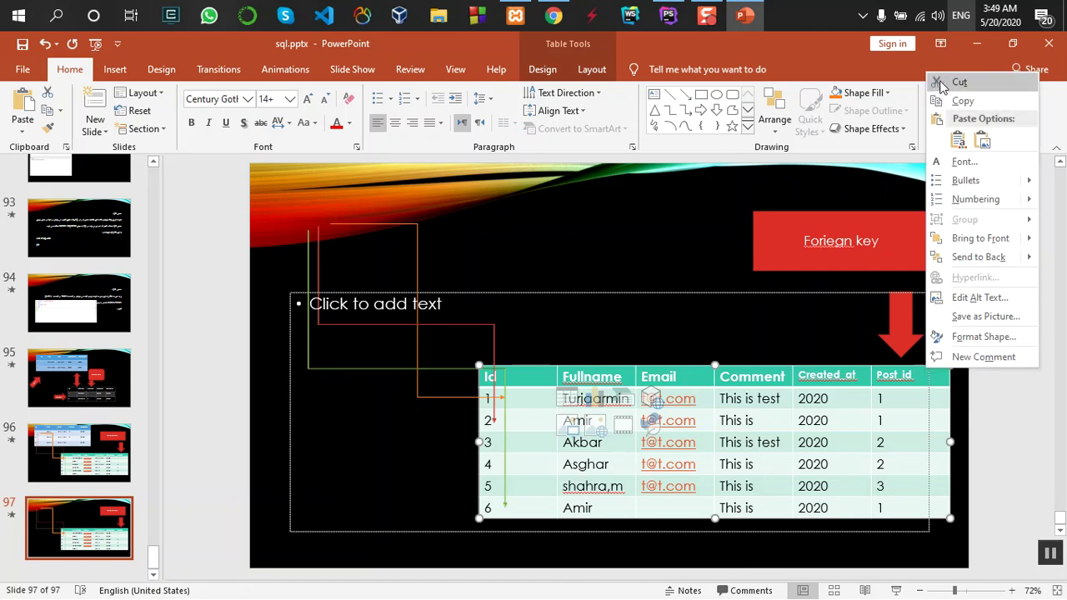
click(943, 85)
click(853, 218)
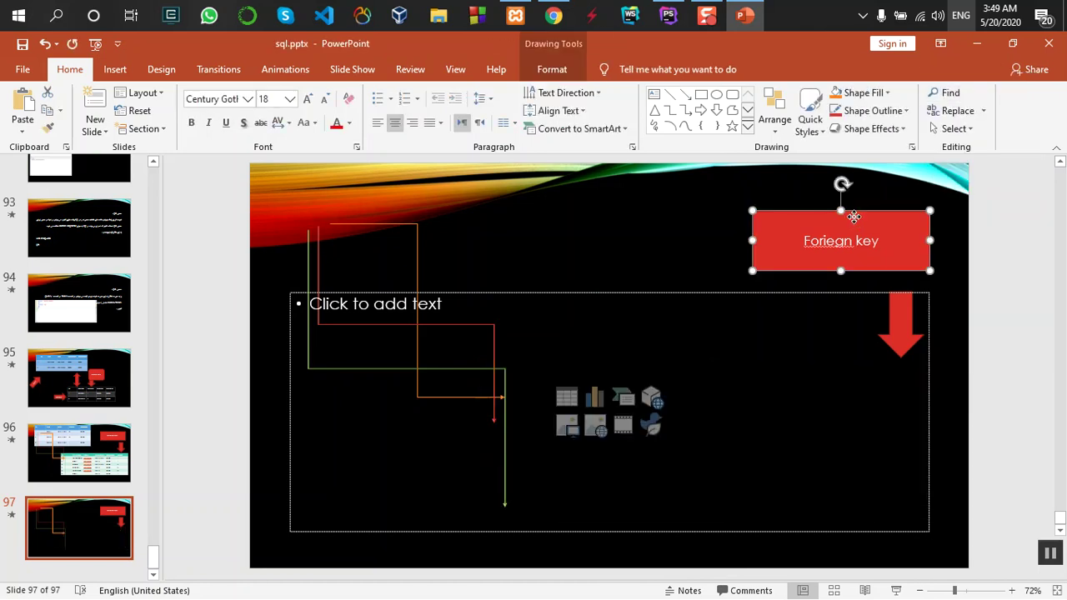
right_click(854, 219)
click(889, 227)
click(904, 304)
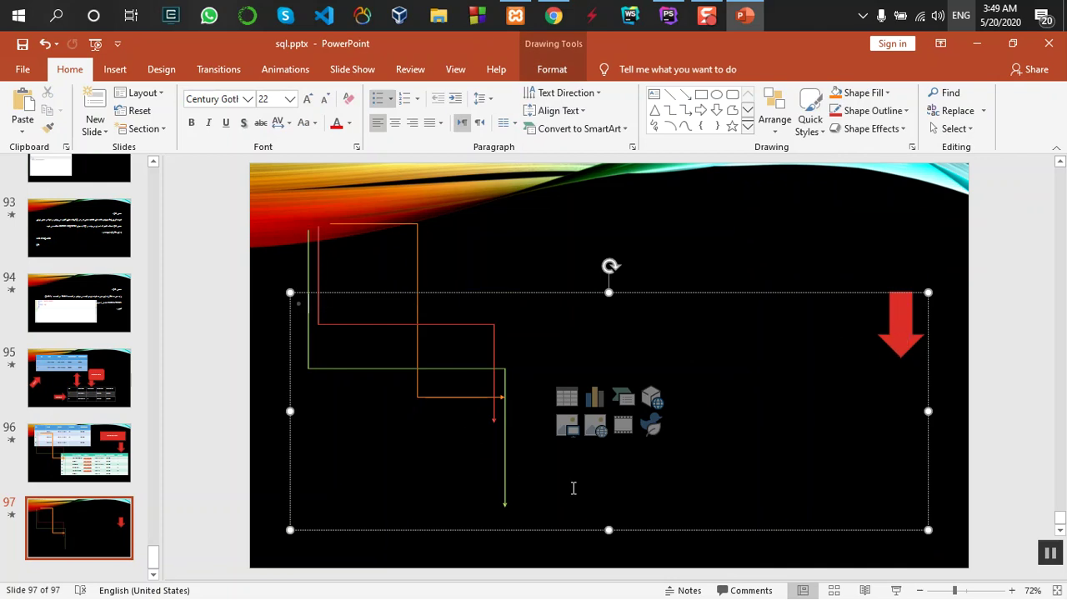
Delete the remaining connector lines and red arrow from slide 97.
drag(962, 508, 298, 196)
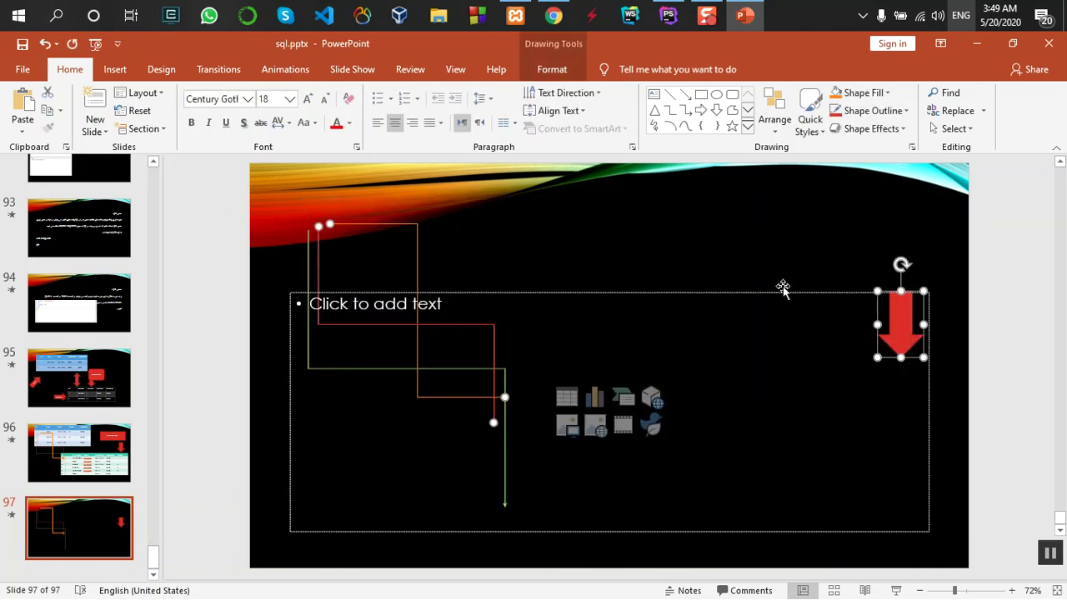
right_click(898, 310)
click(765, 396)
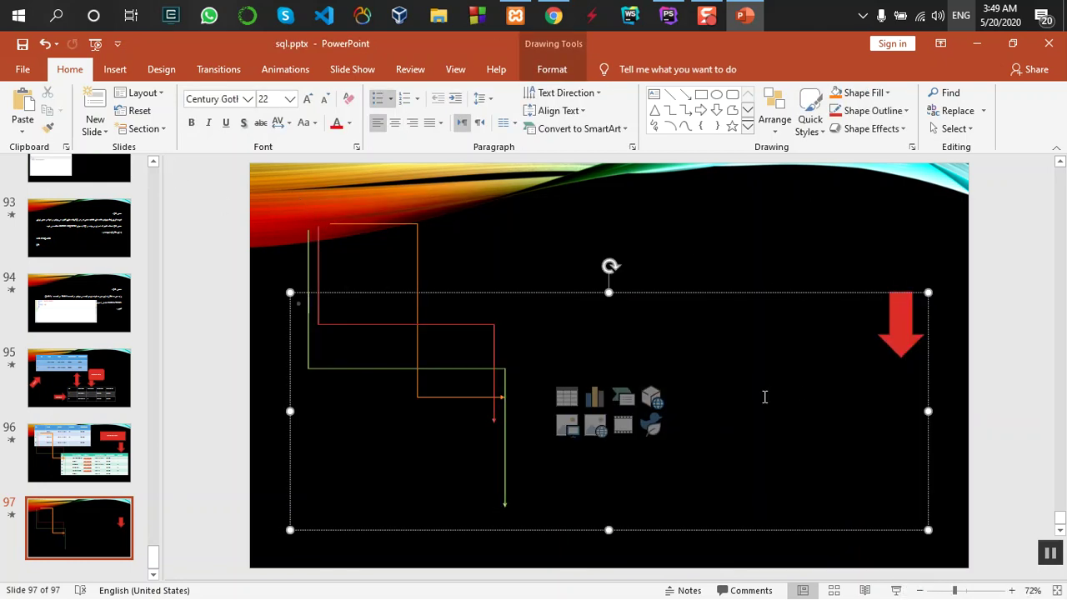
drag(957, 514, 276, 186)
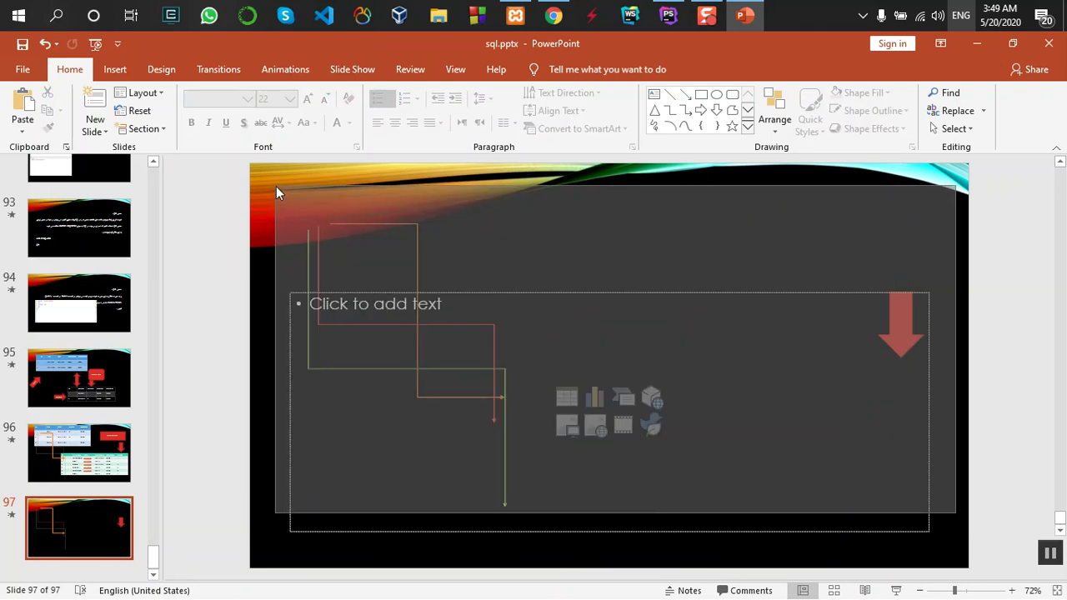
key(Delete)
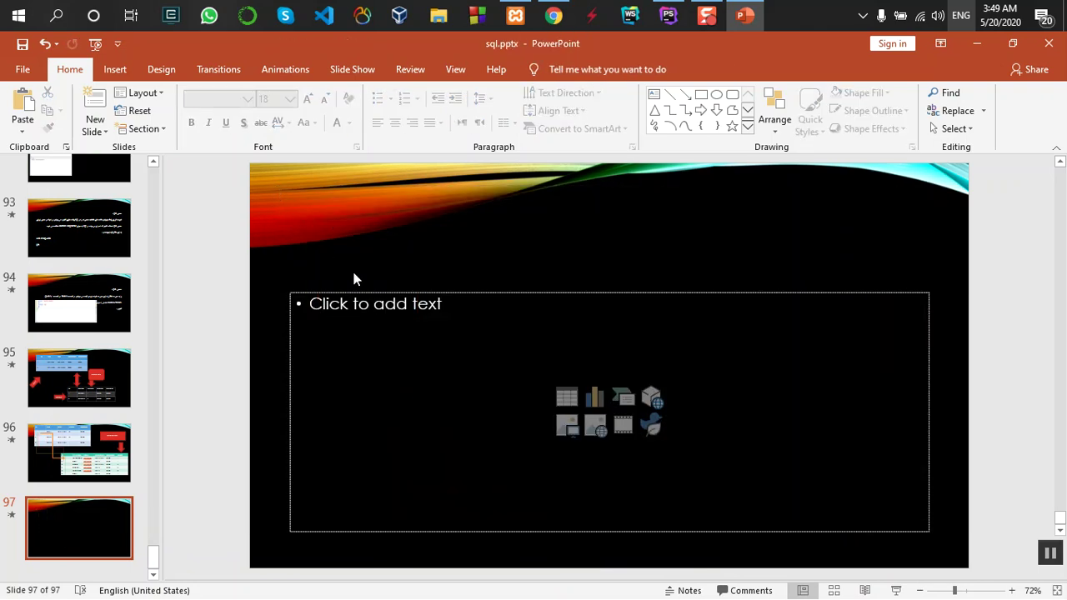
Stretch the empty text placeholder taller toward the slide's top and bottom.
click(584, 304)
drag(608, 292, 608, 181)
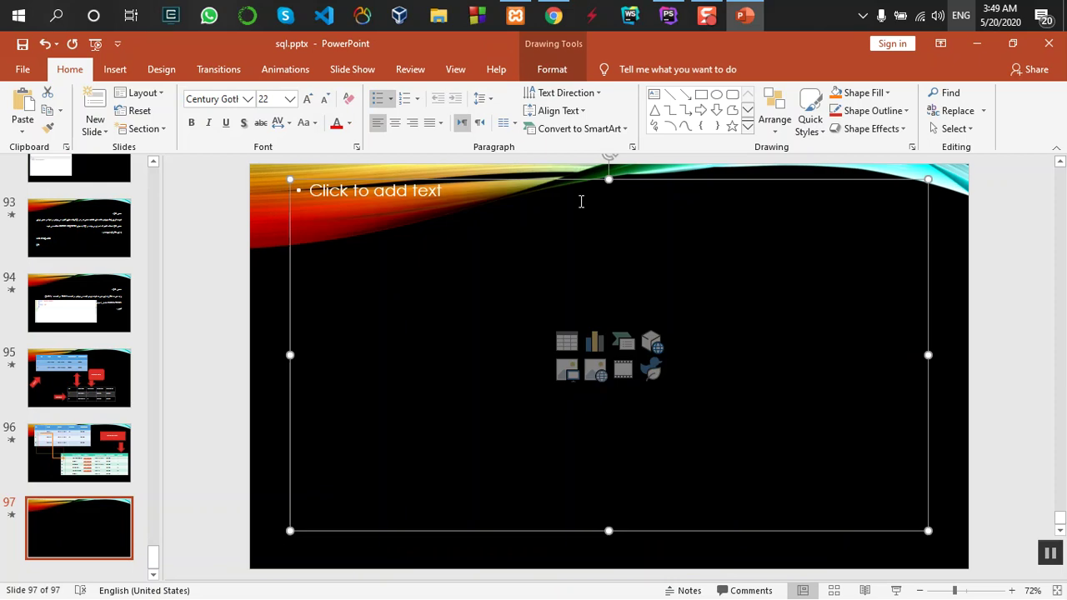
drag(608, 532, 608, 549)
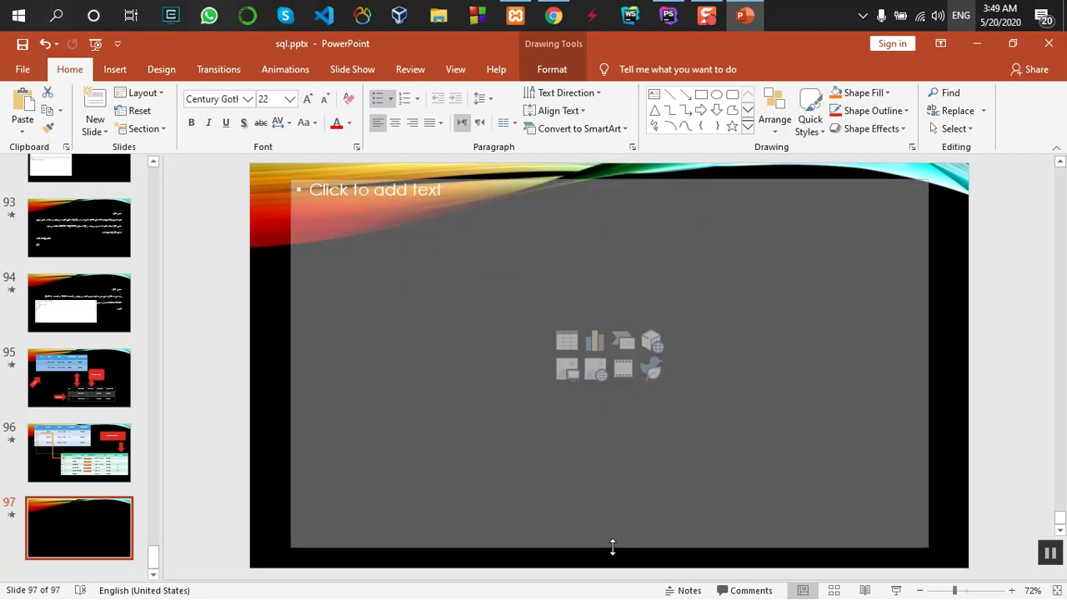
Insert a 4x3 table, narrow it, and move it to the top-left of the slide.
click(117, 70)
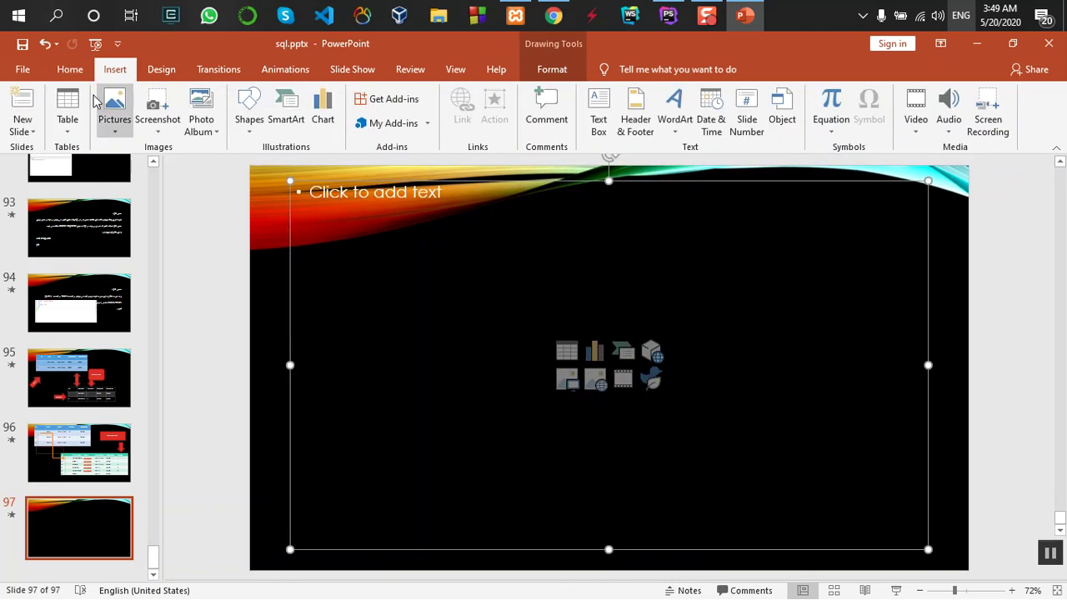
click(72, 119)
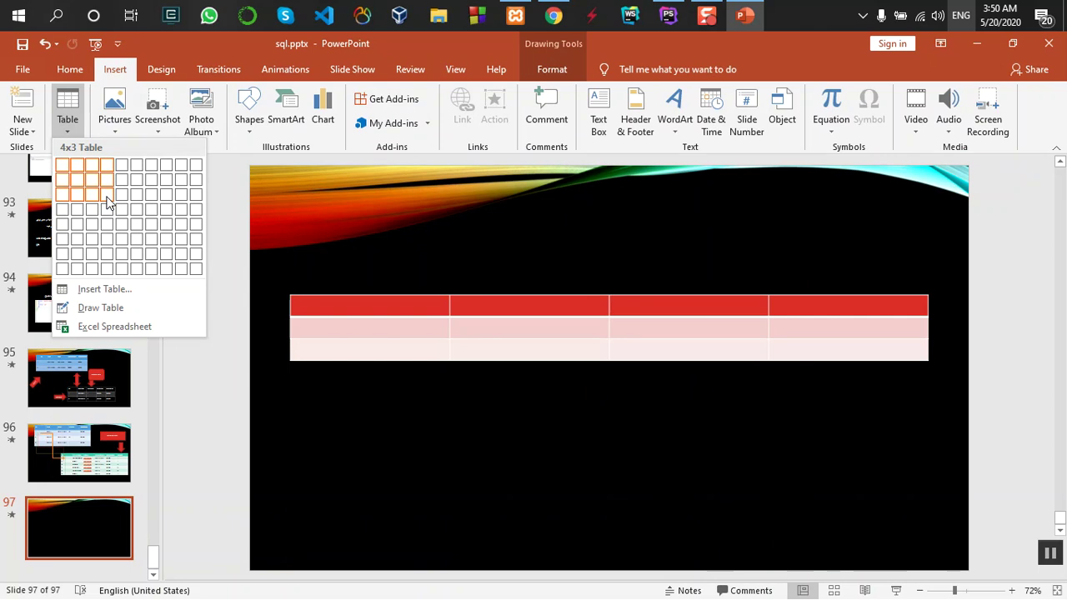
click(108, 200)
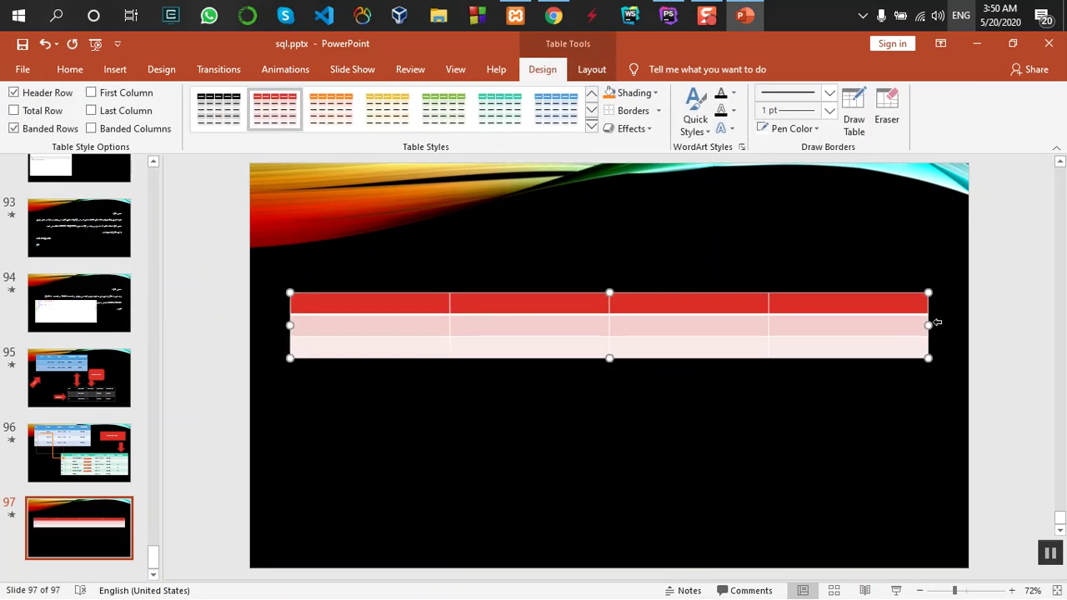
drag(928, 326, 611, 333)
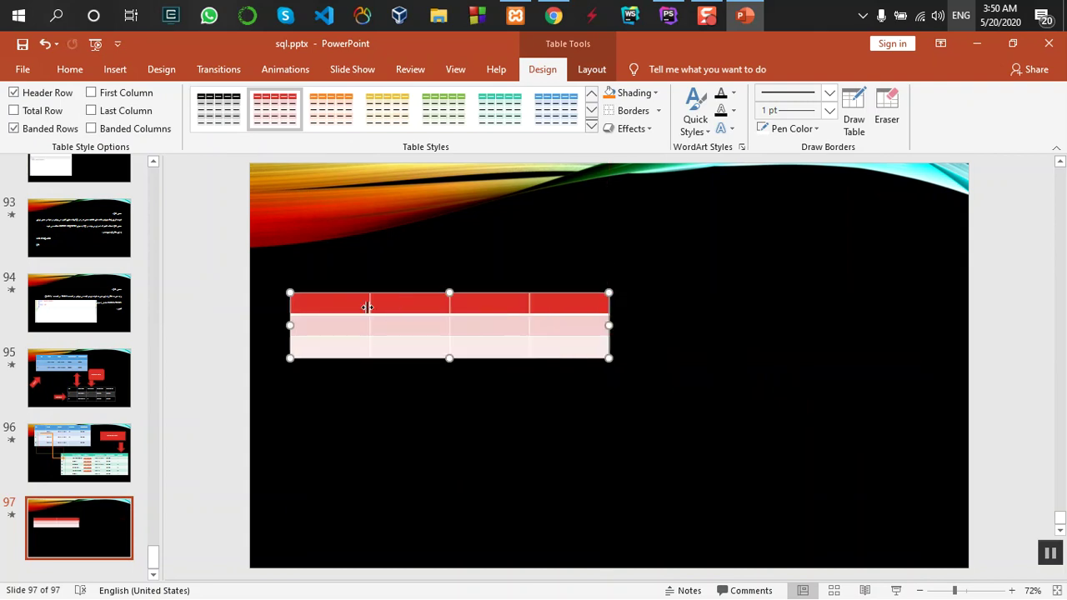
drag(410, 297, 393, 214)
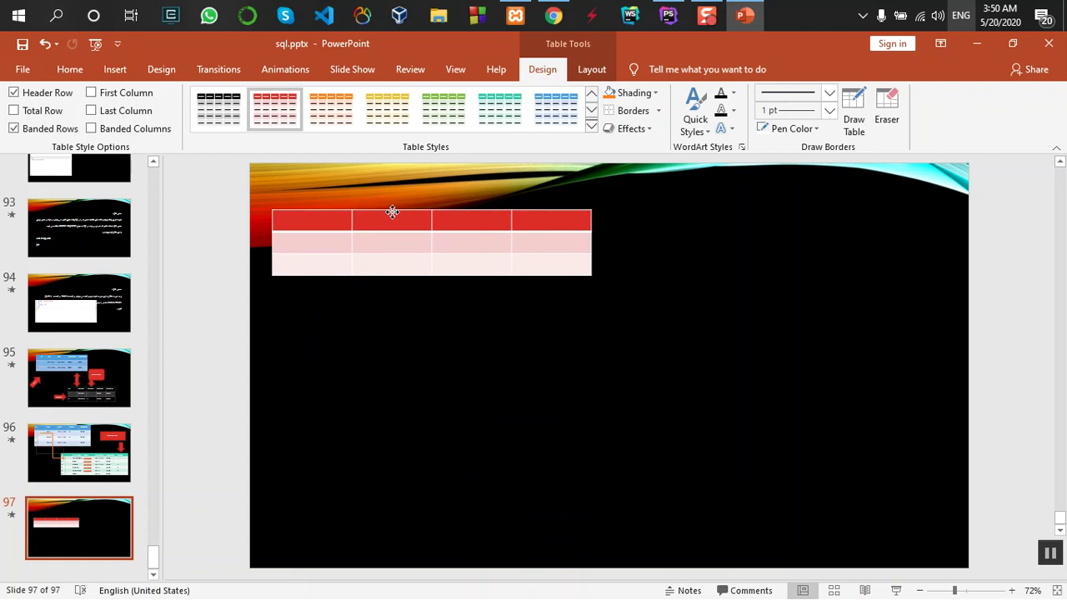
drag(430, 274, 431, 301)
Style the table green with headers id, caption, text, created_at, Created_at at 14 pt.
click(443, 109)
click(309, 232)
text(id)
click(382, 221)
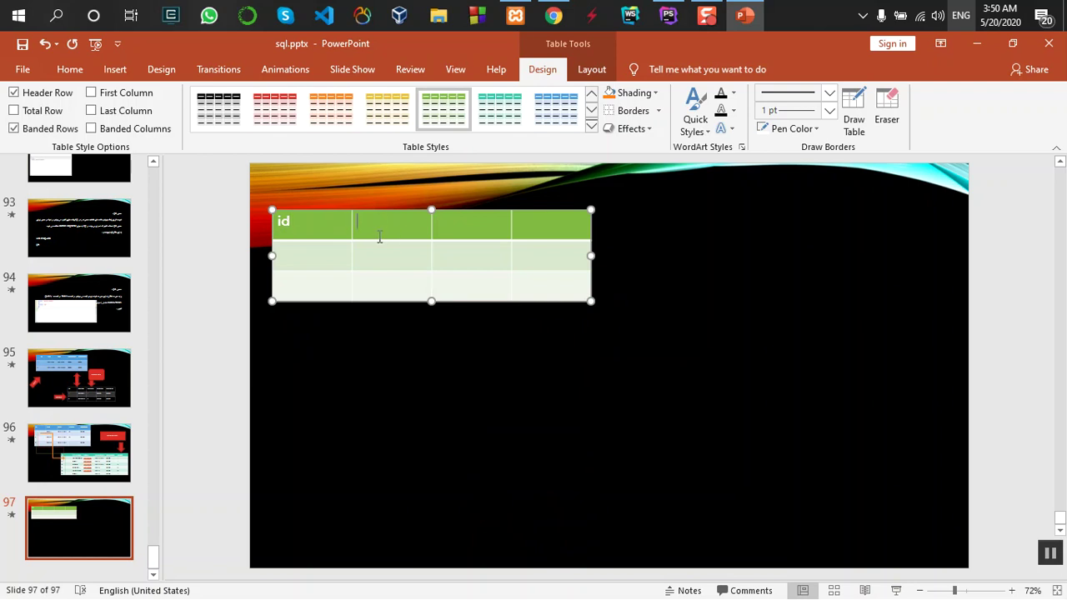
text(caption)
key(Tab)
text(text)
key(Tab)
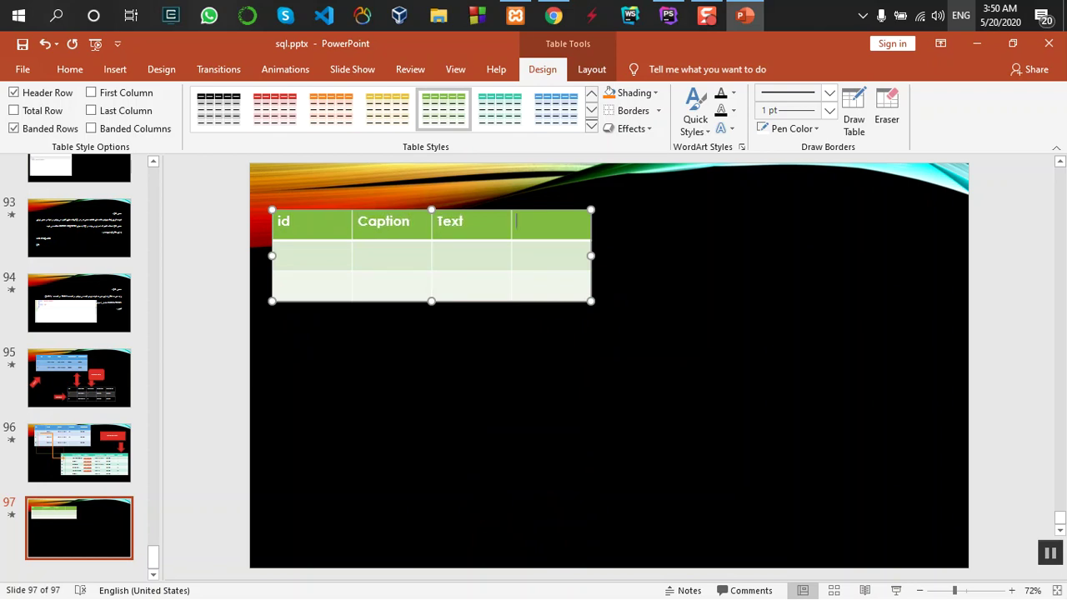
text(created)
text(_at)
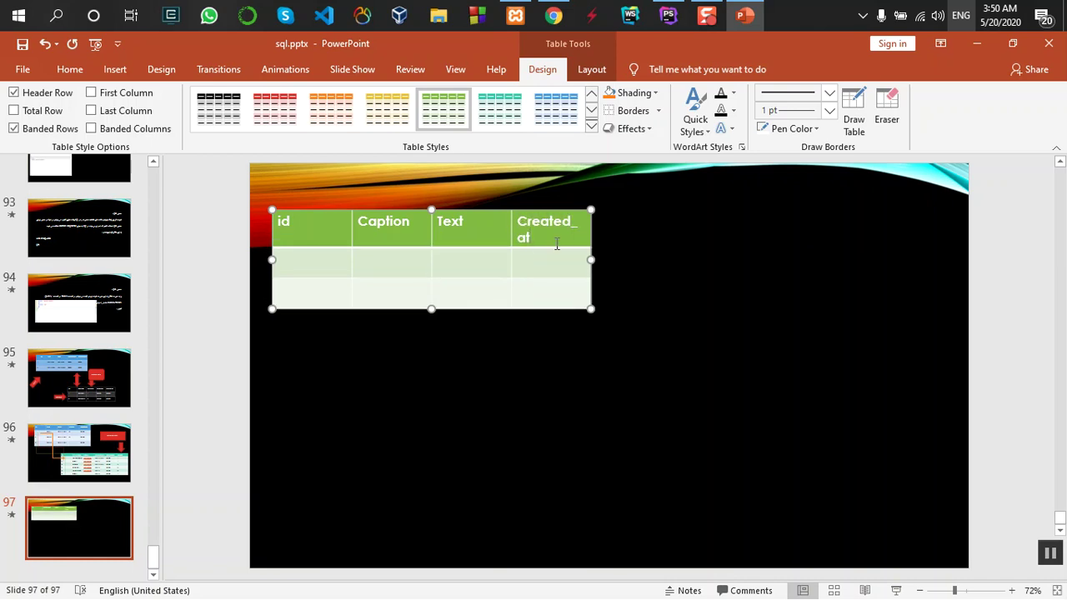
double_click(552, 238)
click(679, 189)
click(680, 190)
Fill the first post row: 1, post-1, 'this is post', 20202.
click(325, 255)
text(1)
click(393, 260)
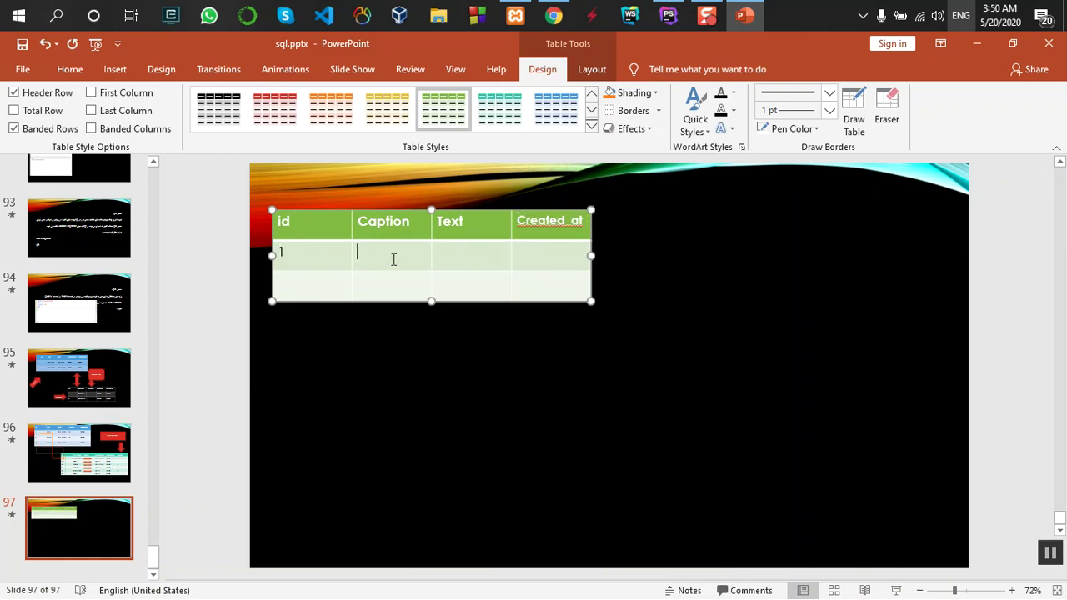
text(post-1)
key(Tab)
text(this )
text(is post)
key(Tab)
text(2020)
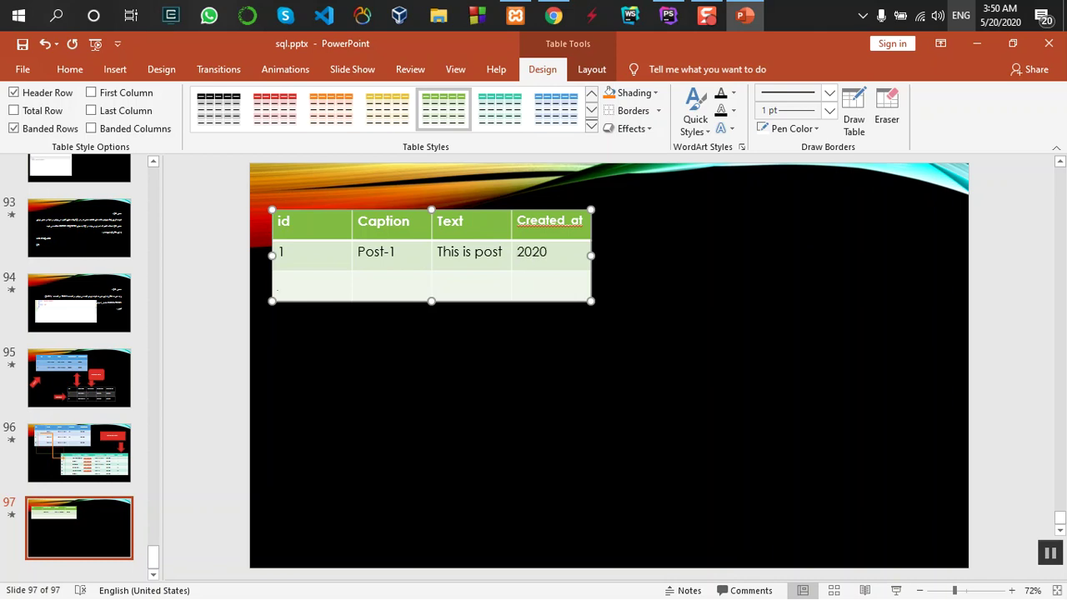
text(2)
Add a second row with post-2, 'this is post', 2020, then deselect the table.
key(Tab)
text(post-2)
key(Tab)
text(this )
text(is post)
key(Tab)
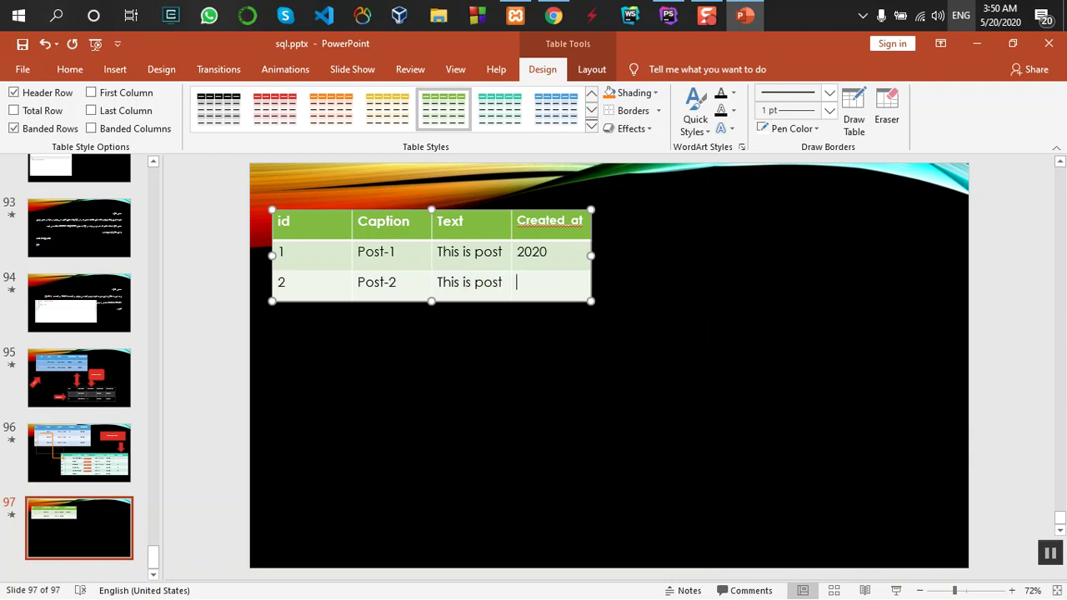
text(2020)
click(586, 409)
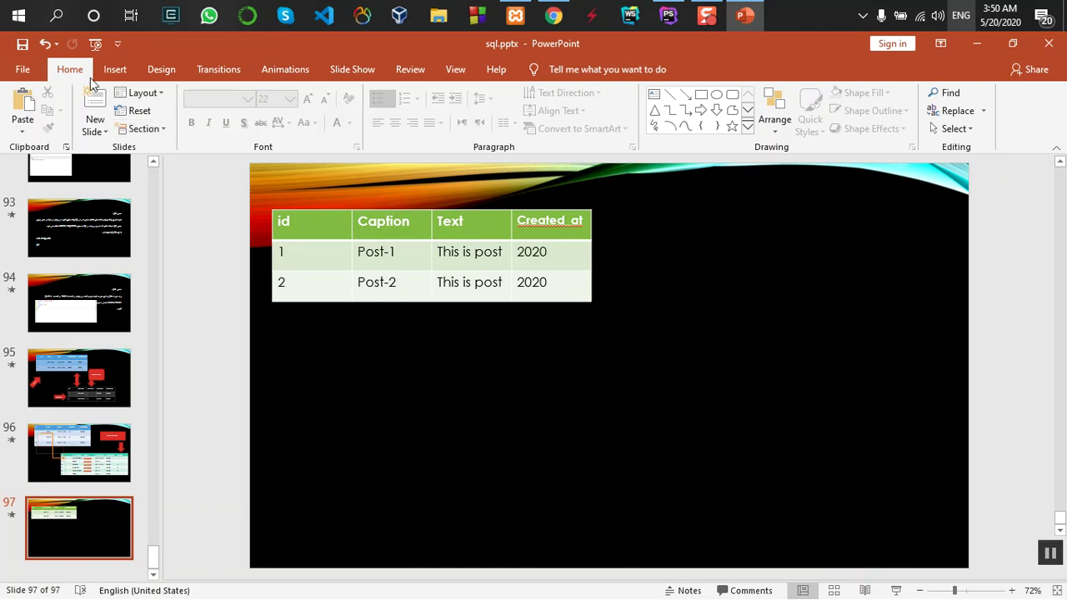
Insert a 4x4 table, undoing the mistaken 4x2 and 5x1 tables first.
click(114, 69)
click(76, 109)
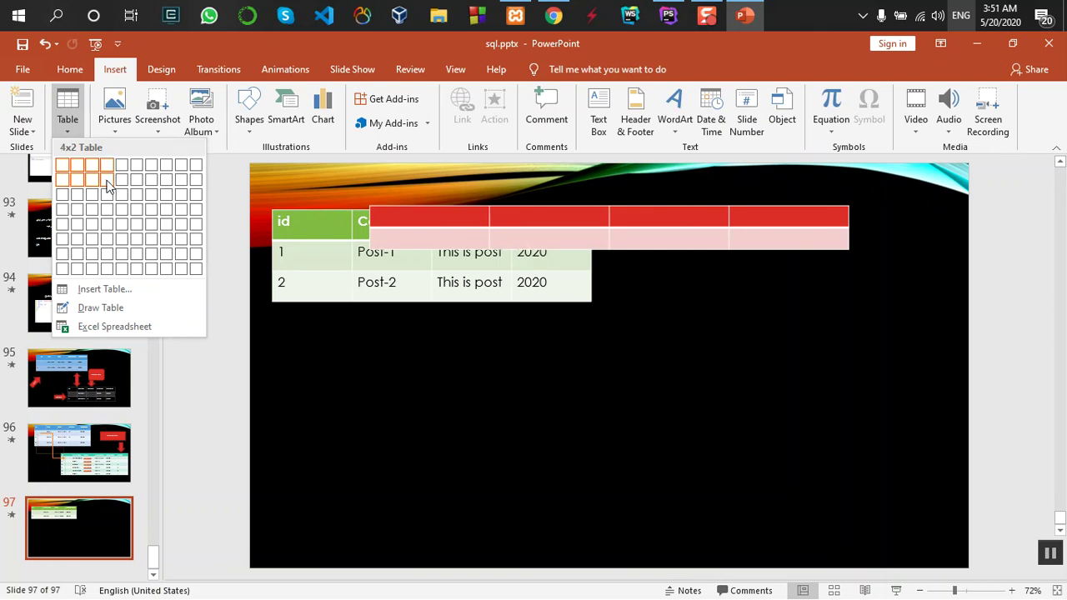
click(106, 185)
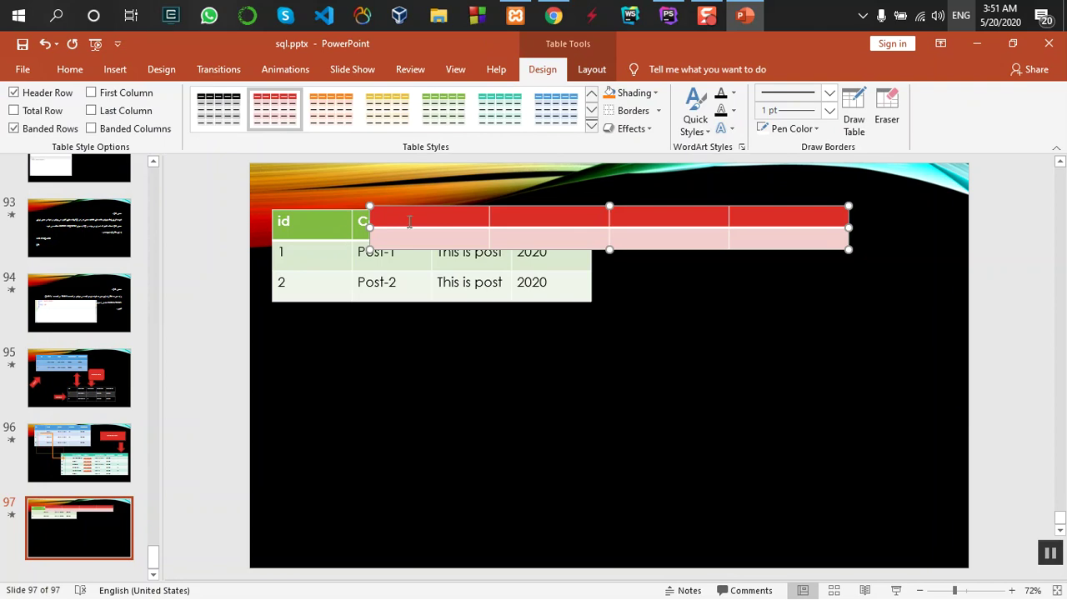
key(ctrl+z)
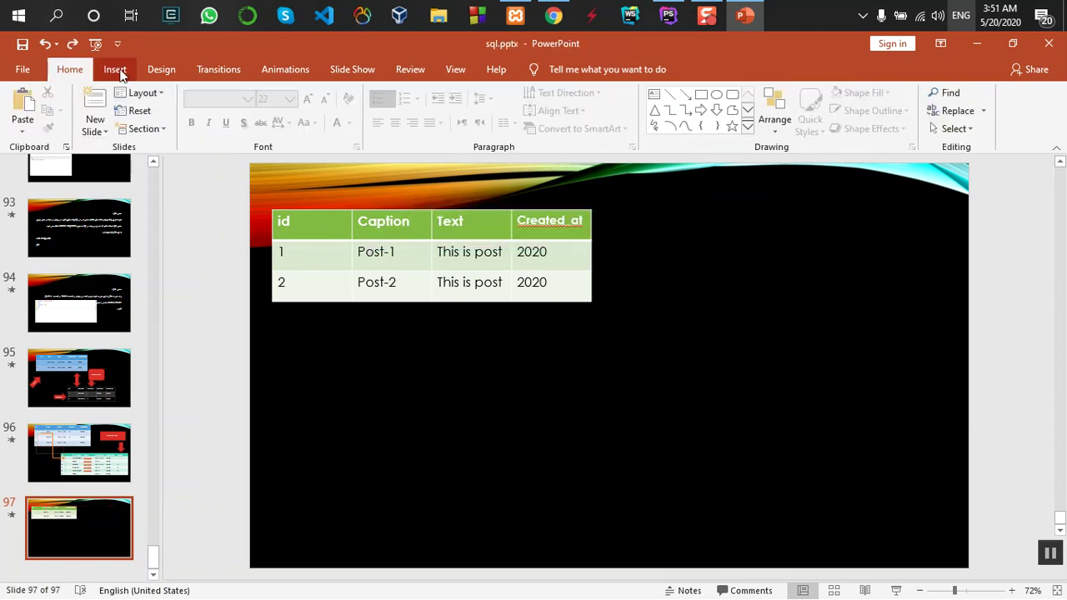
click(115, 70)
click(67, 113)
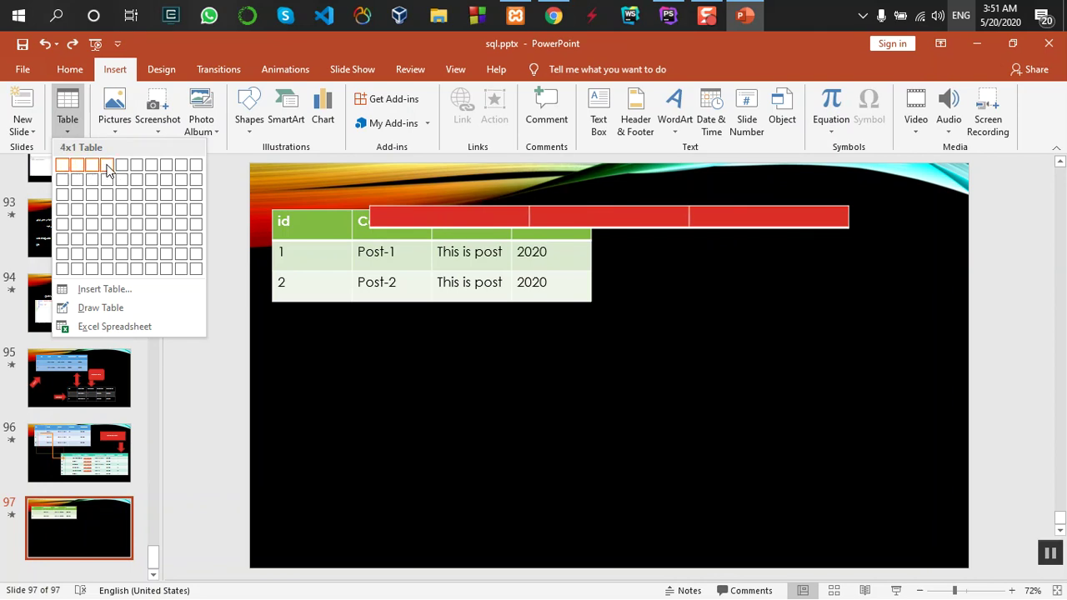
click(124, 170)
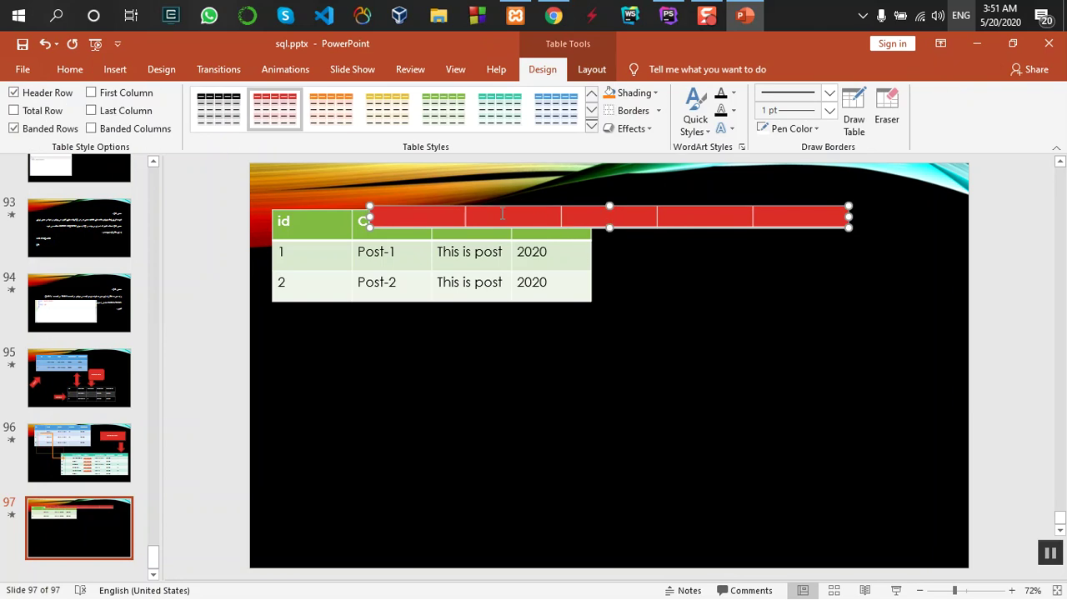
key(ctrl+z)
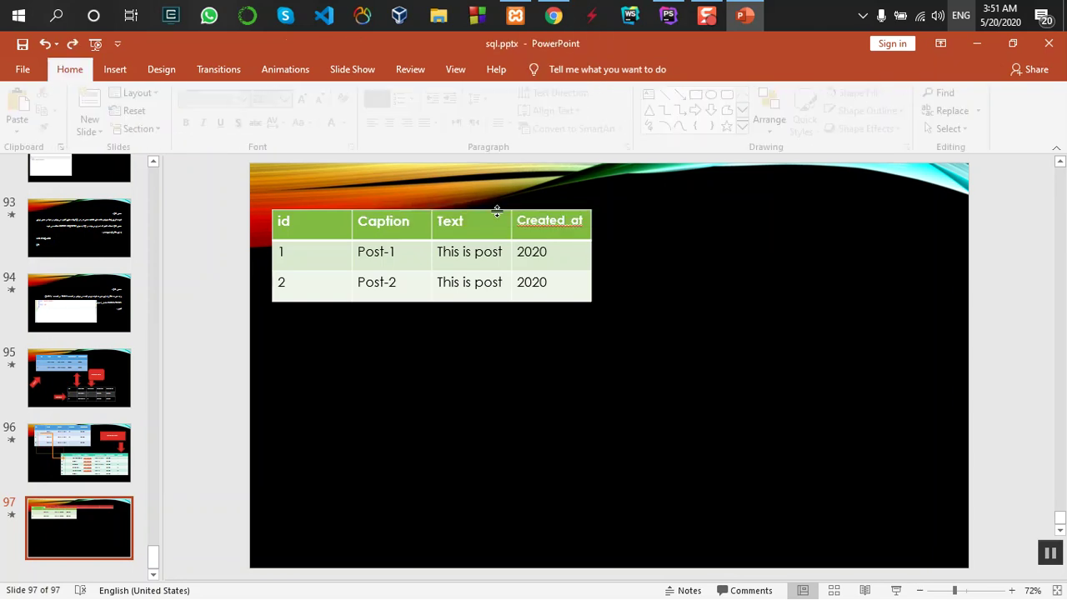
click(121, 74)
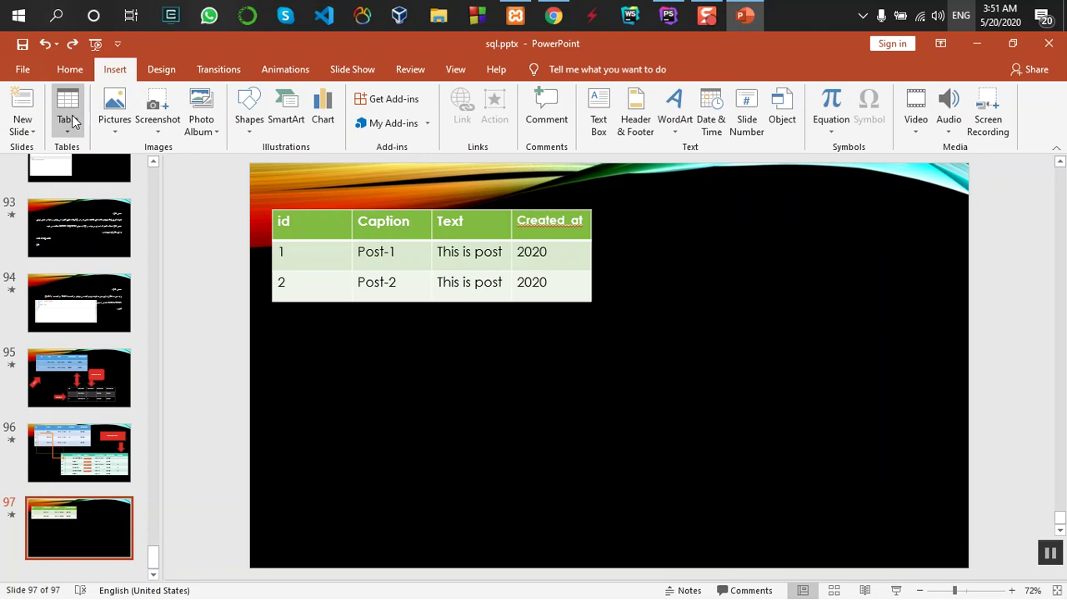
click(68, 117)
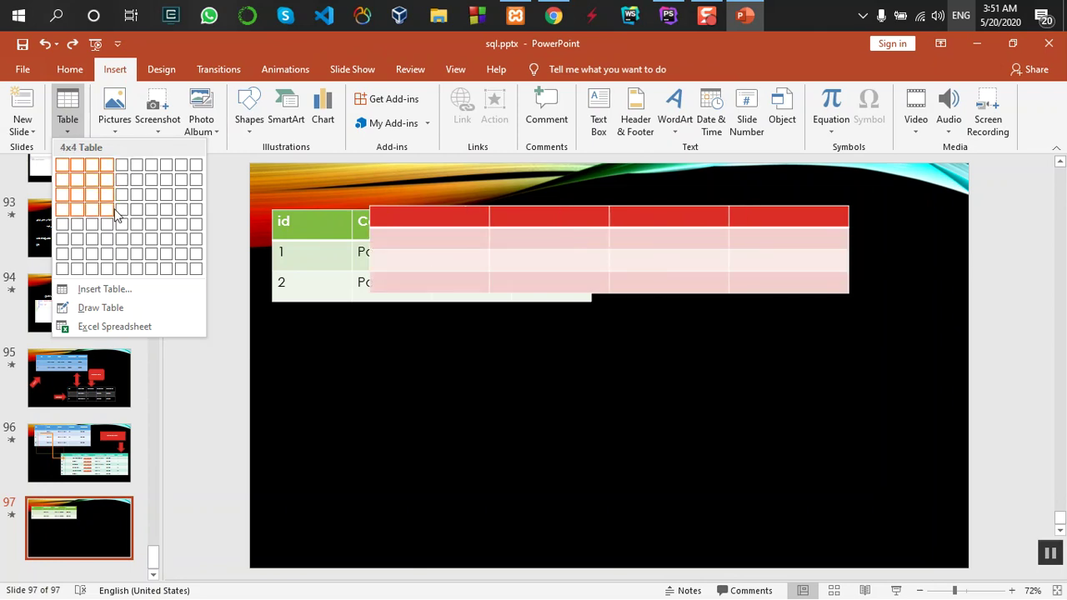
click(113, 210)
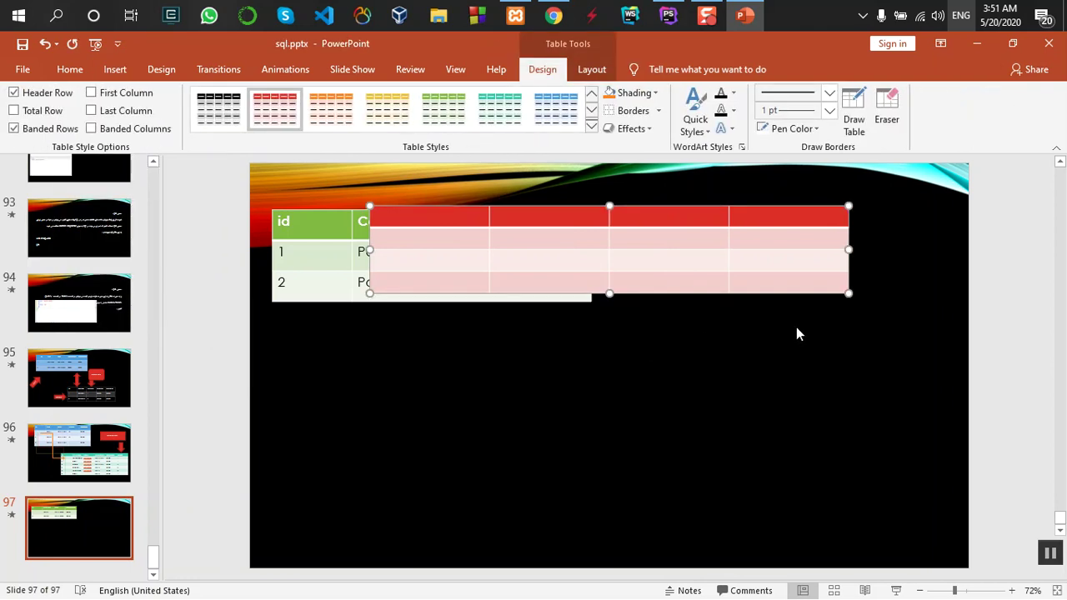
Style the new table blue, narrow it, move it below the posts table, and type Id and Fullname headers.
click(552, 109)
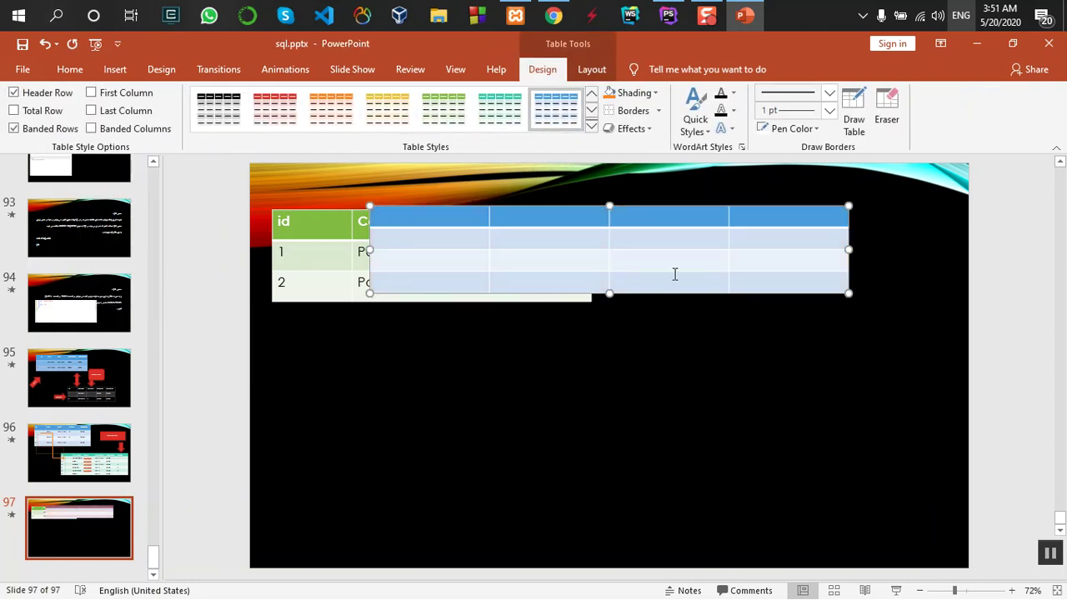
drag(848, 249, 749, 250)
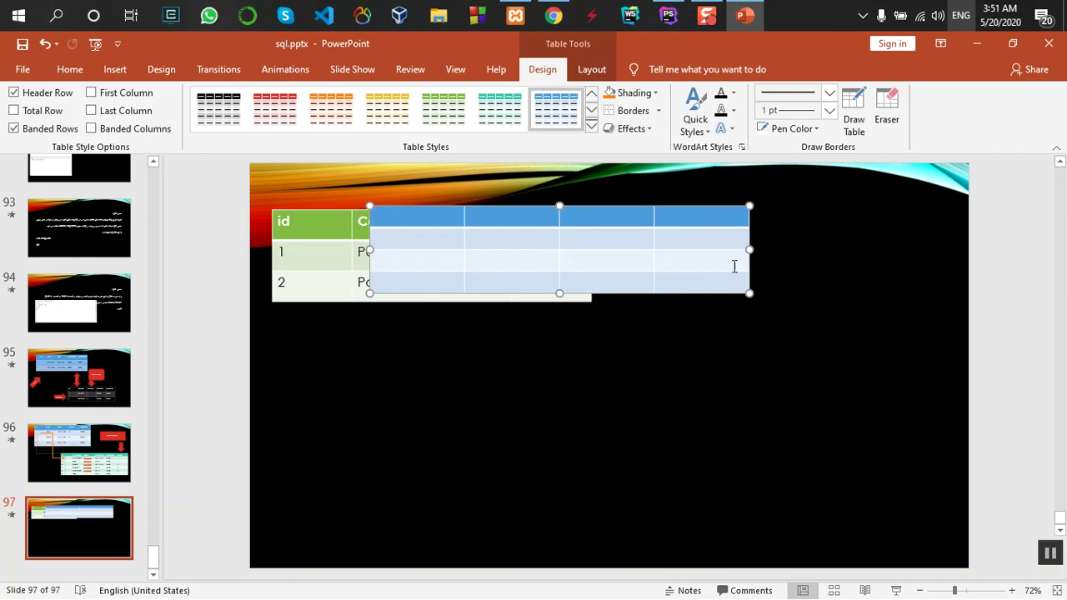
drag(542, 211, 451, 389)
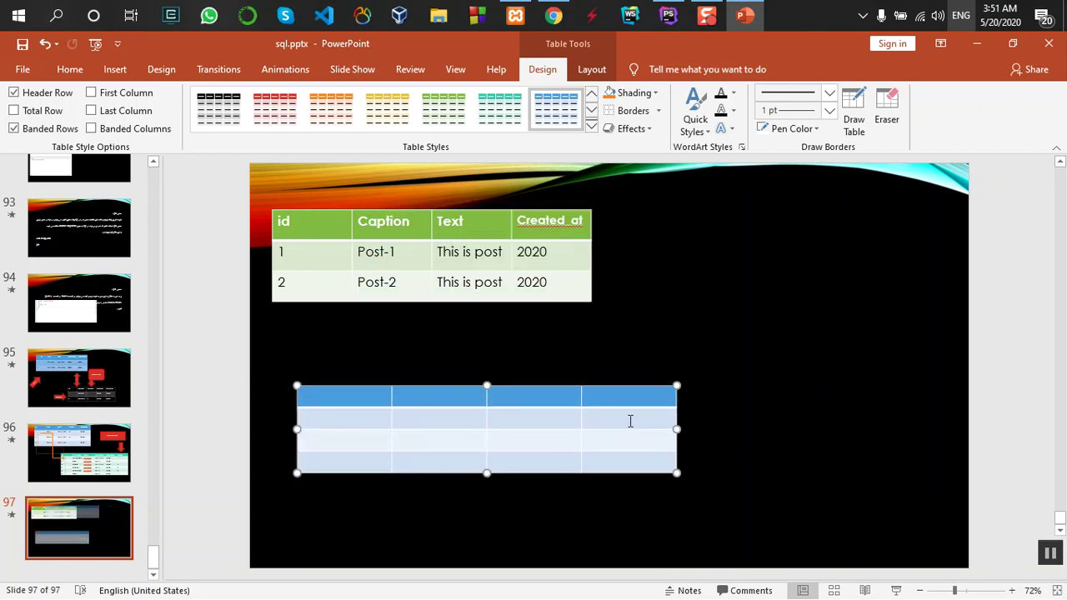
drag(675, 429, 609, 457)
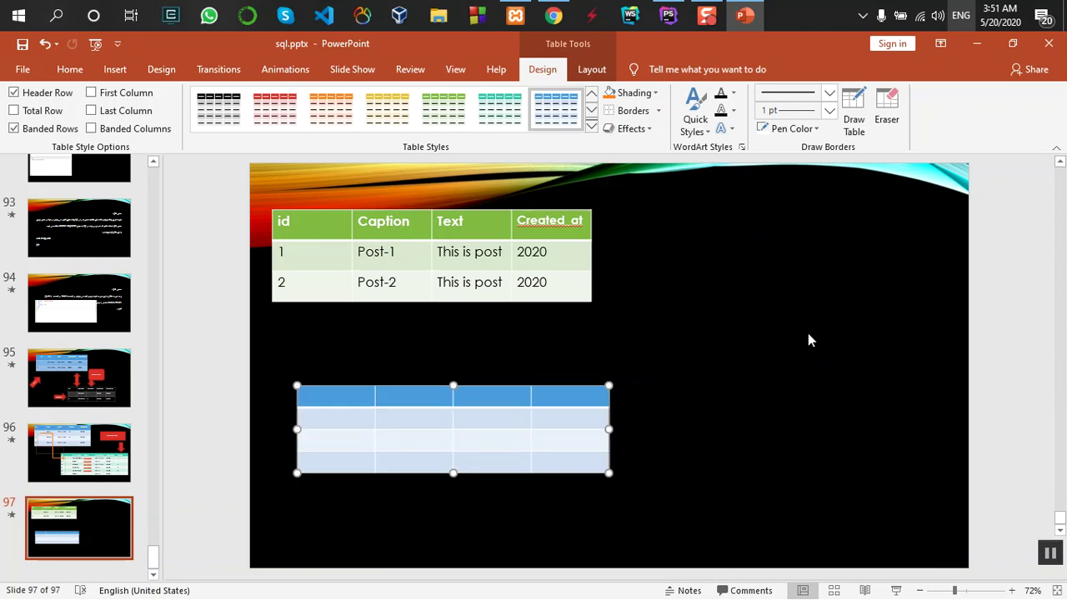
text(id)
text(name)
Type the remaining blue-table headers Commnet and post_id.
key(Tab)
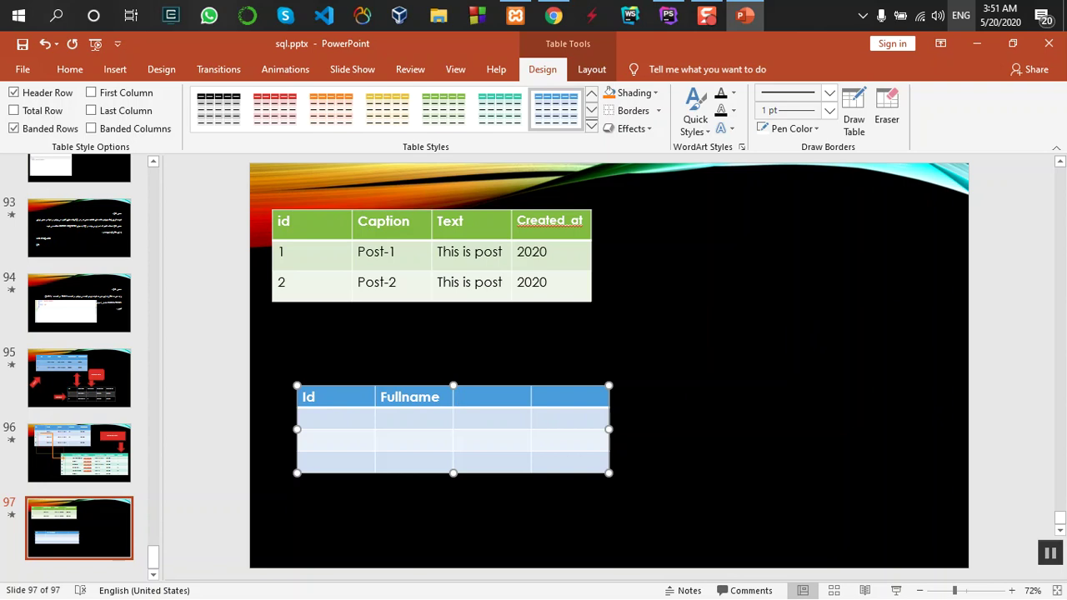
text(email)
key(BackSpace)
key(BackSpace)
text(mmne)
key(Tab)
text(post_id)
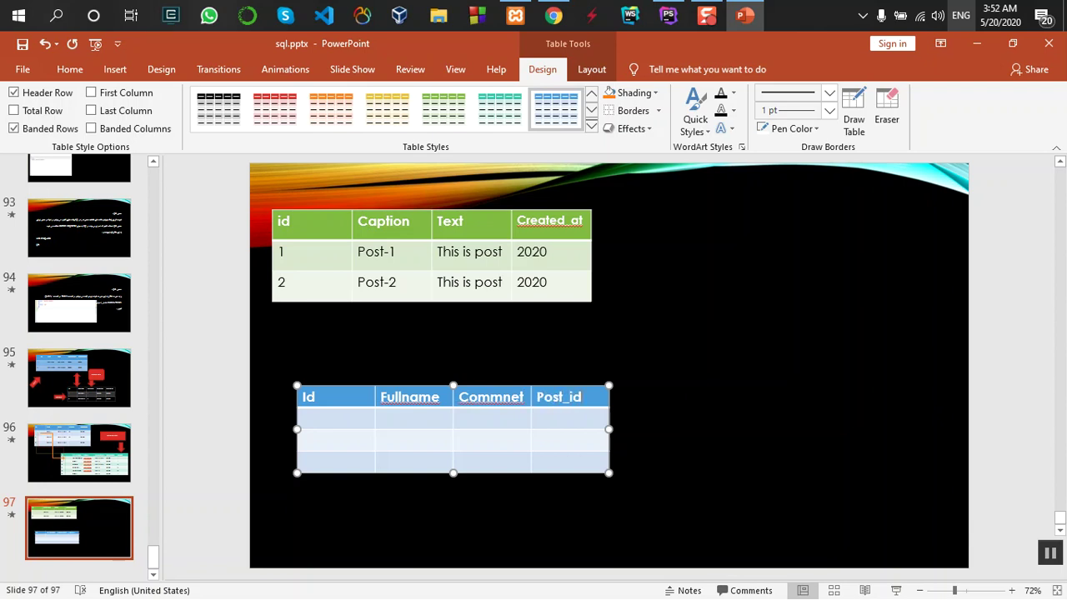
Enter the first comment rows: 1, tuaj, ok, then Turaj, Ok3, and akbar.
click(333, 419)
text(1)
click(396, 423)
text(tu)
text(aj)
key(Tab)
text(ok)
key(Tab)
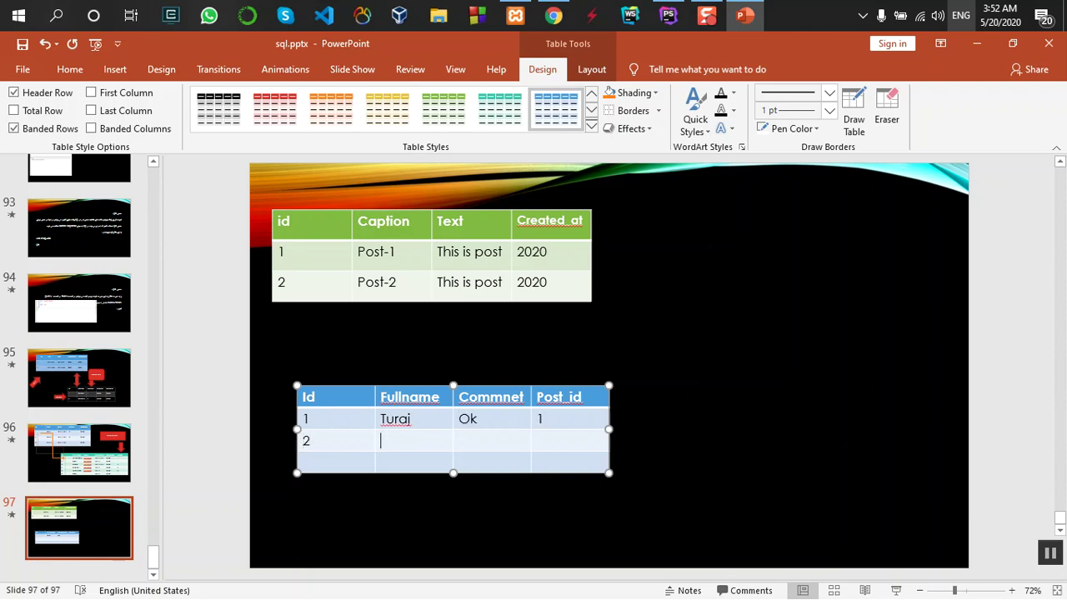
text(Turaj)
key(Tab)
text(Ok)
text(3)
key(Tab)
text(akbar)
key(Tab)
key(Tab)
text(2)
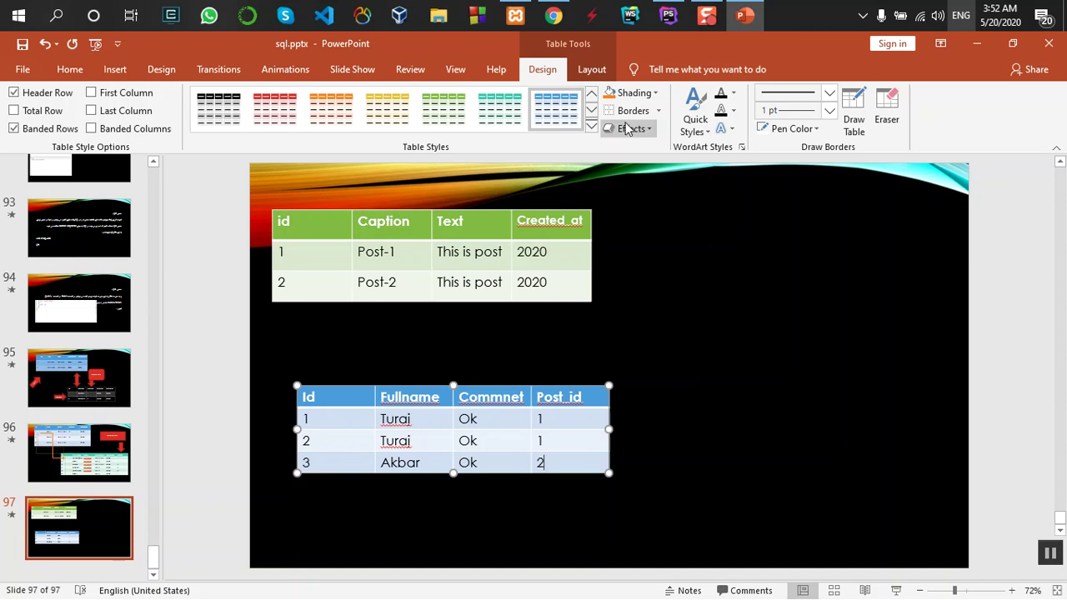
Add a fourth row with 4, har, k, Post_id 2, then deselect the table.
click(589, 69)
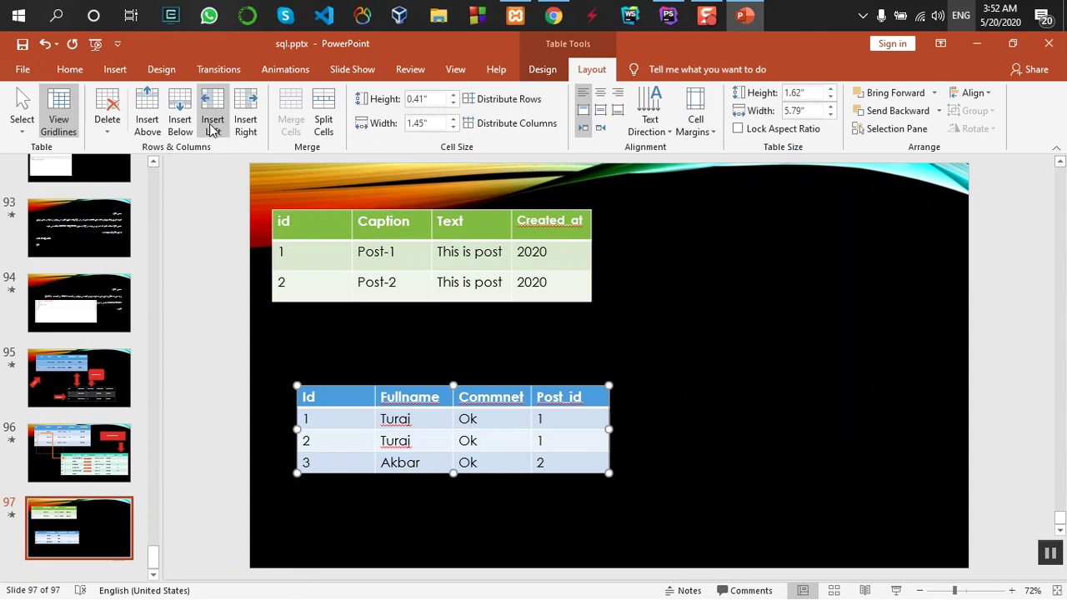
click(182, 127)
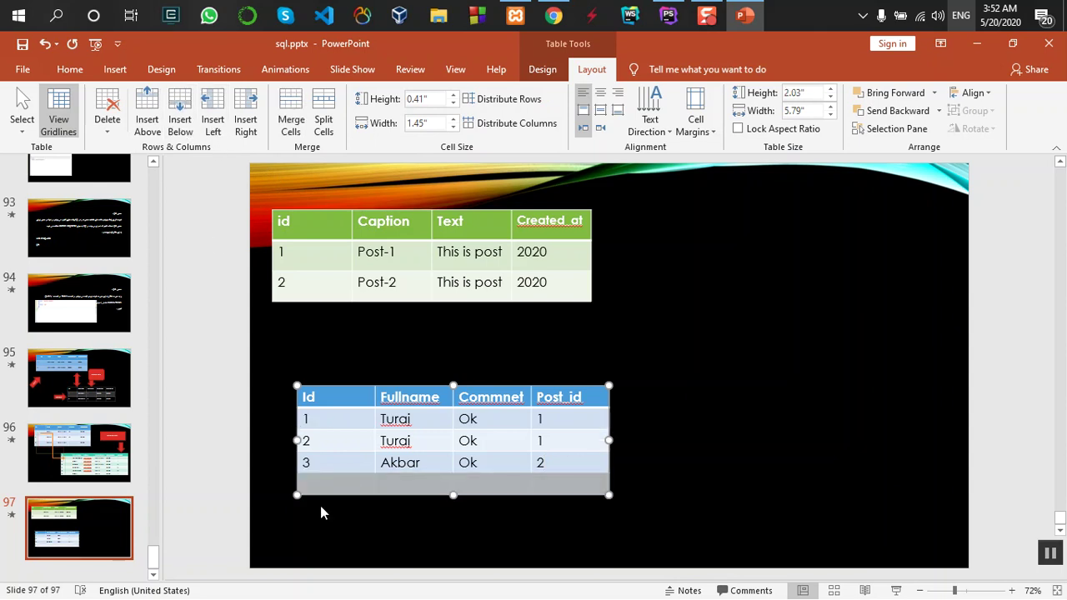
text(4)
key(Tab)
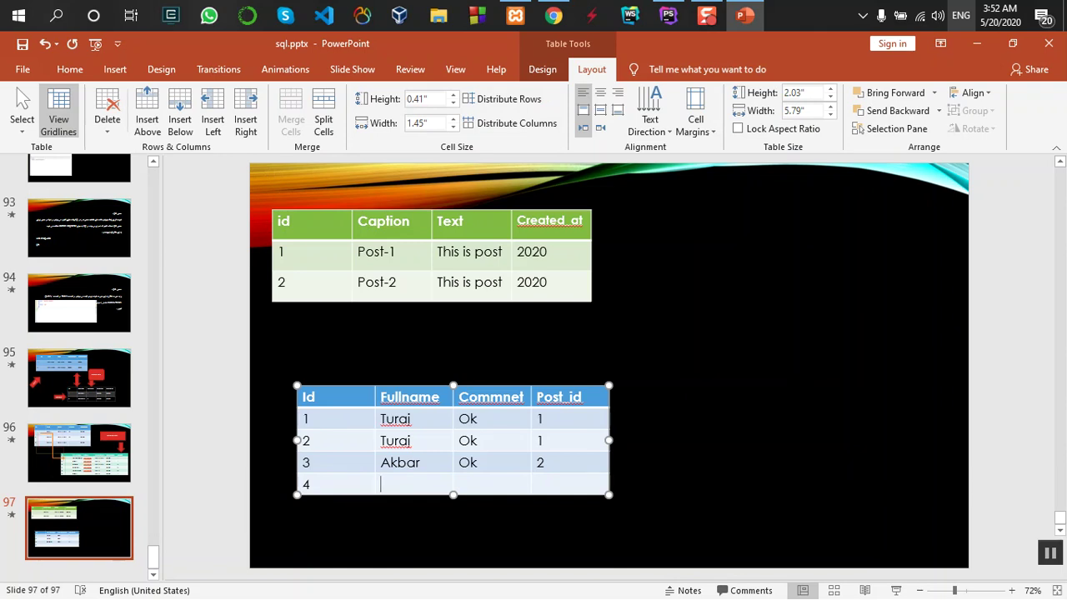
text(har)
key(Tab)
text(k)
key(Tab)
text(2)
click(723, 394)
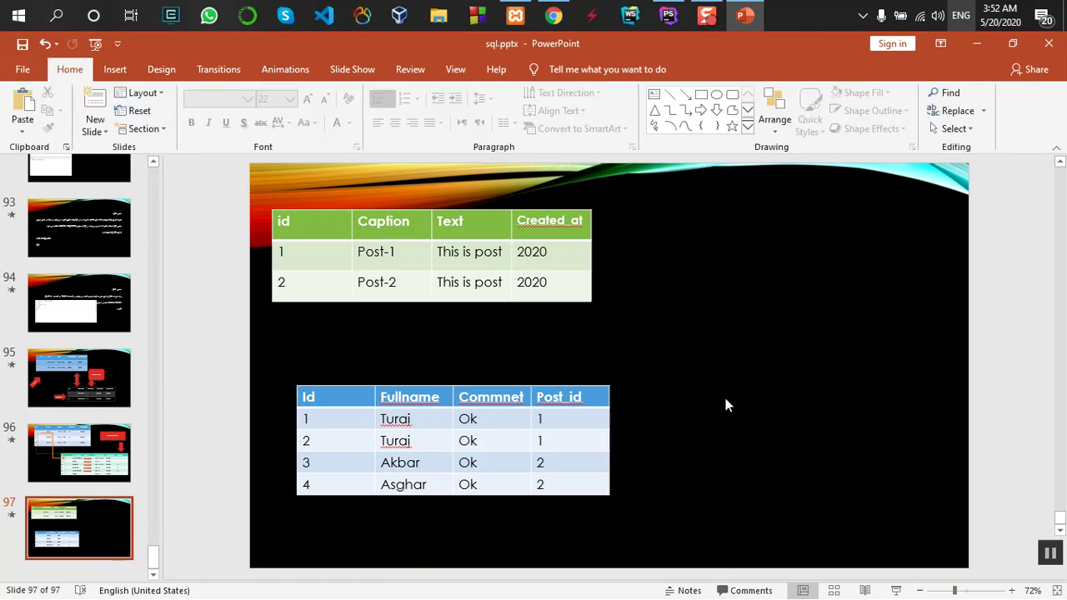
Insert a three-column, five-row table on slide 97.
click(109, 71)
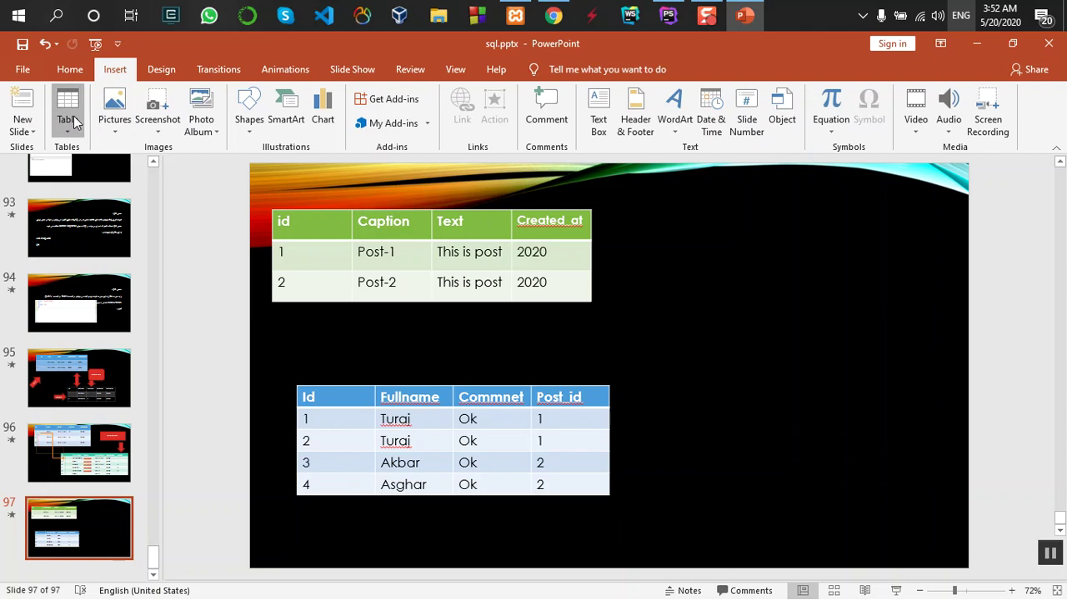
click(68, 112)
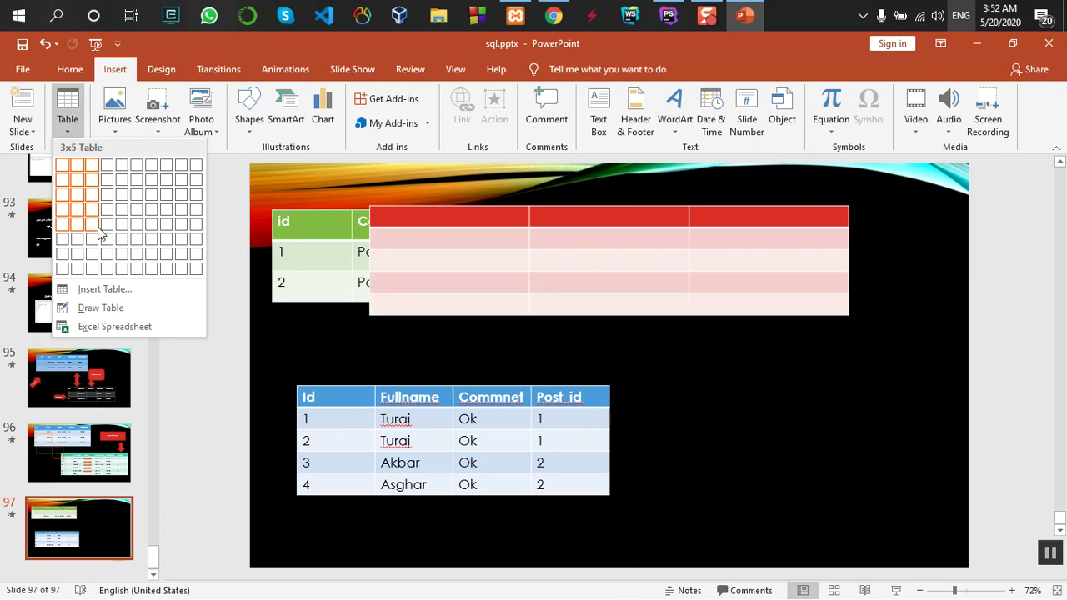
click(95, 227)
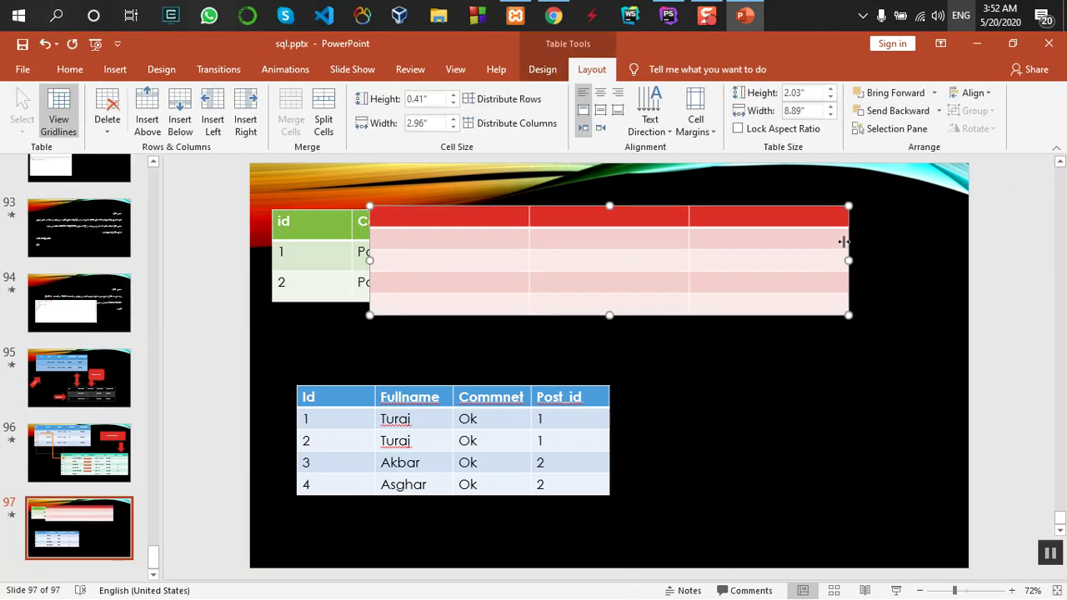
click(656, 225)
Give the new table the red style, narrow it, and place it right of the comments table.
click(115, 69)
click(70, 69)
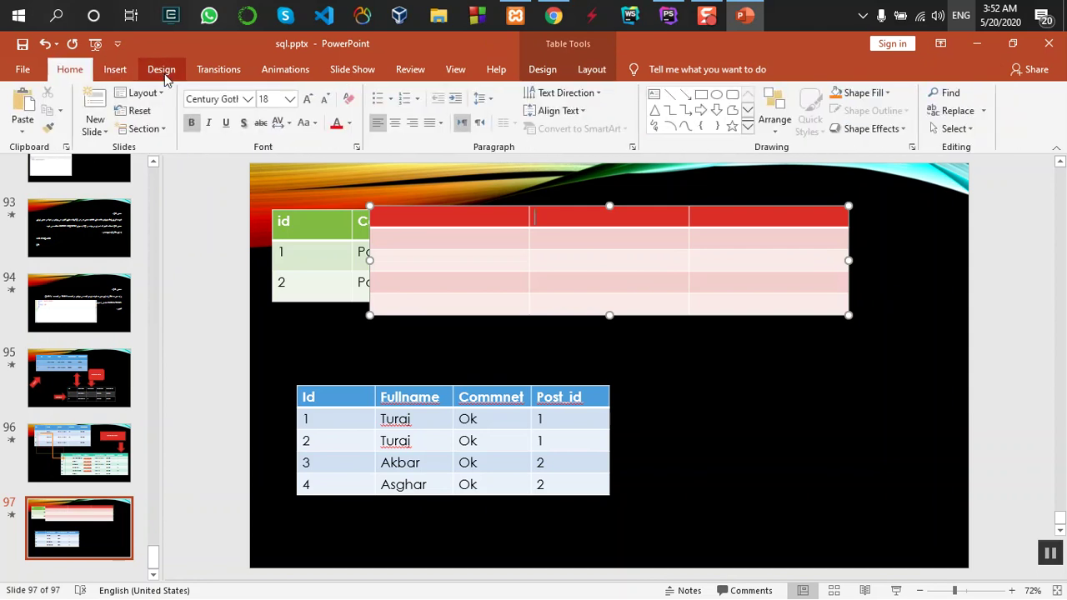
click(161, 70)
click(591, 69)
click(542, 70)
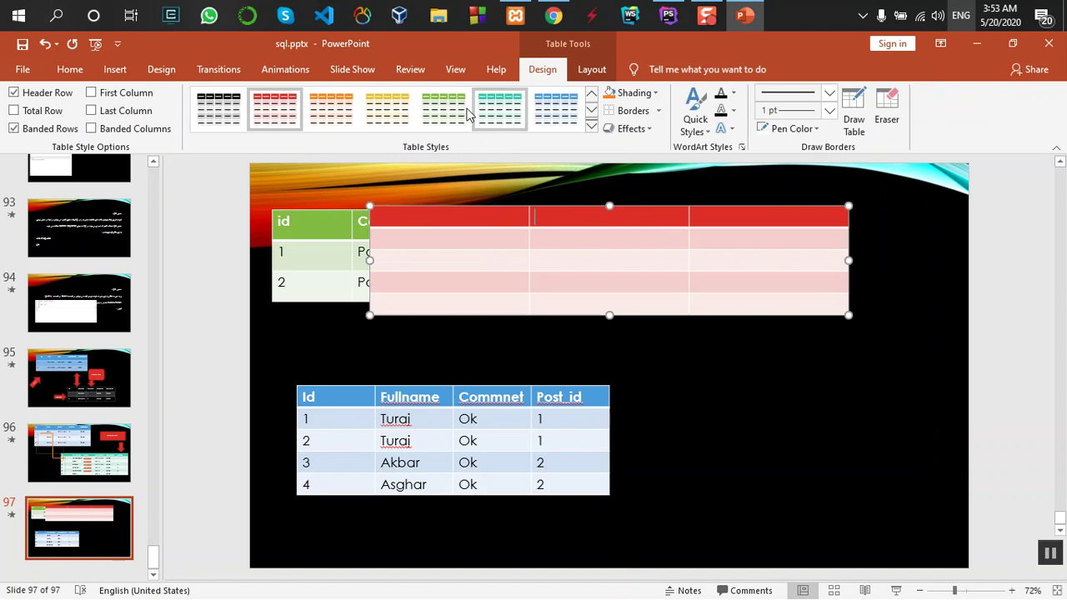
click(409, 114)
click(347, 113)
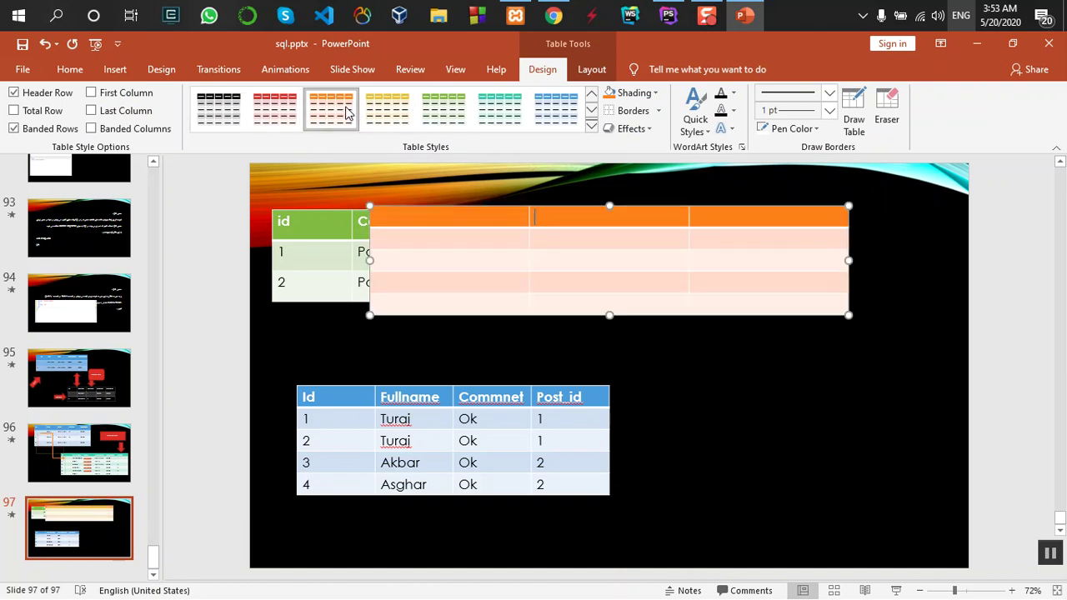
click(275, 110)
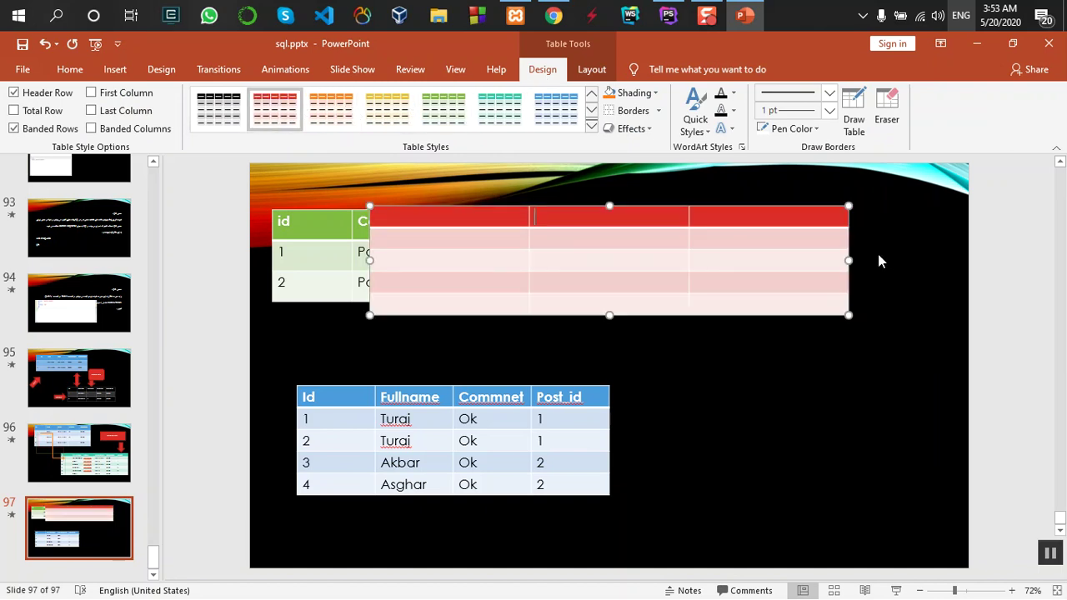
drag(844, 258, 680, 259)
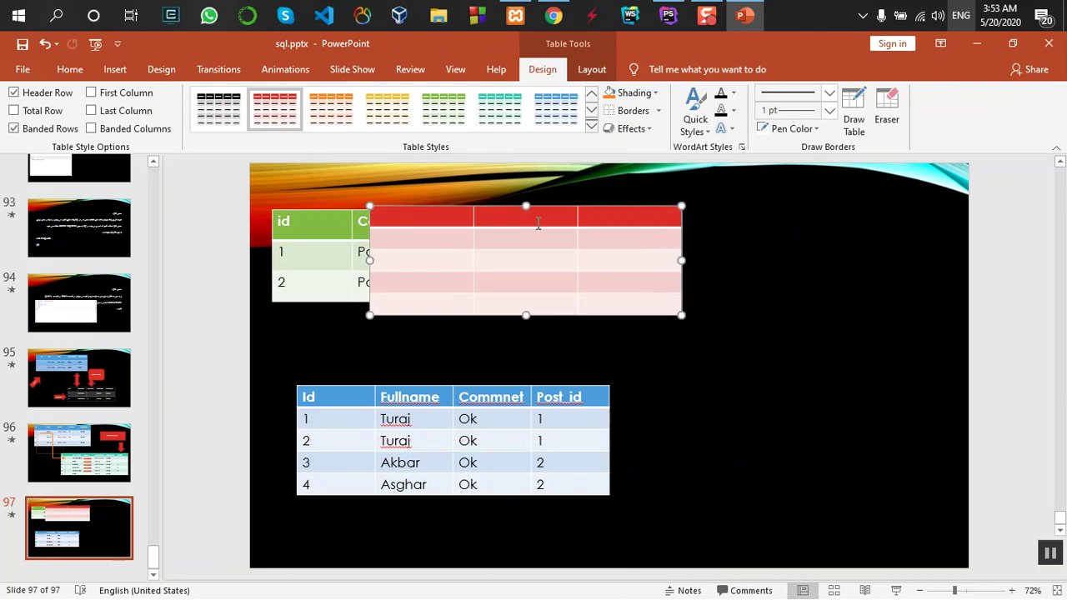
mouse_move(572, 207)
mouse_down()
mouse_move(834, 319)
mouse_move(831, 387)
mouse_up()
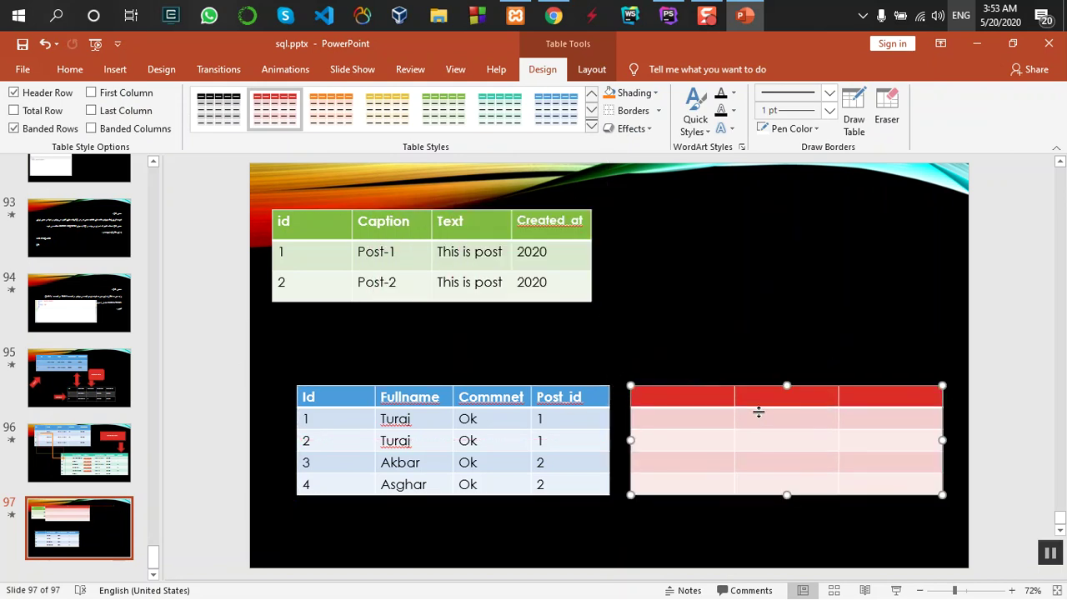
Enter the images table headers Id, Image and Post_id.
text(Id)
key(Tab)
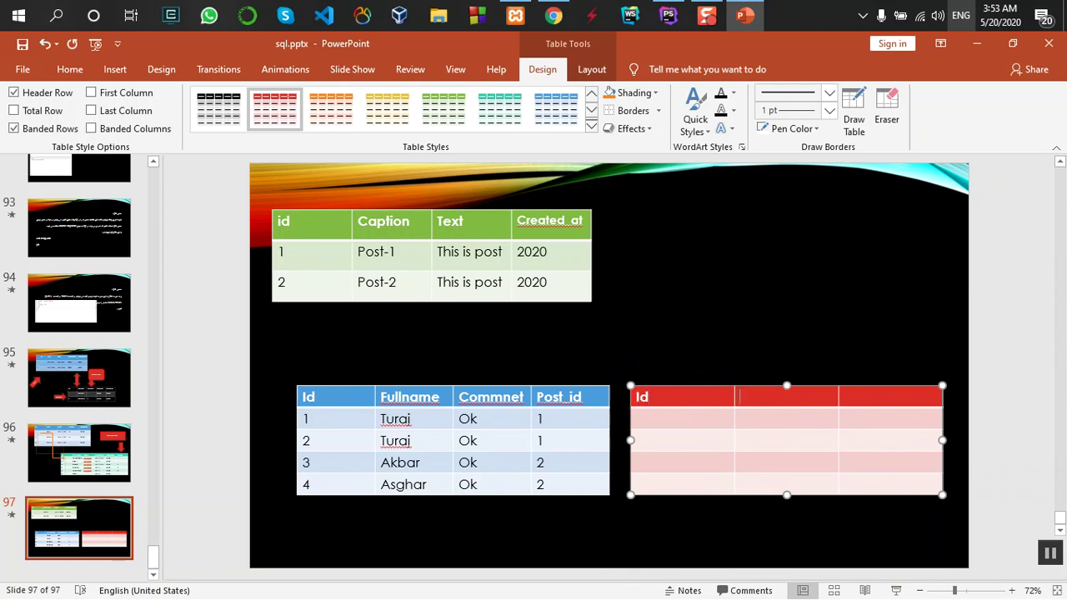
text(mage)
key(Tab)
text(ost_id)
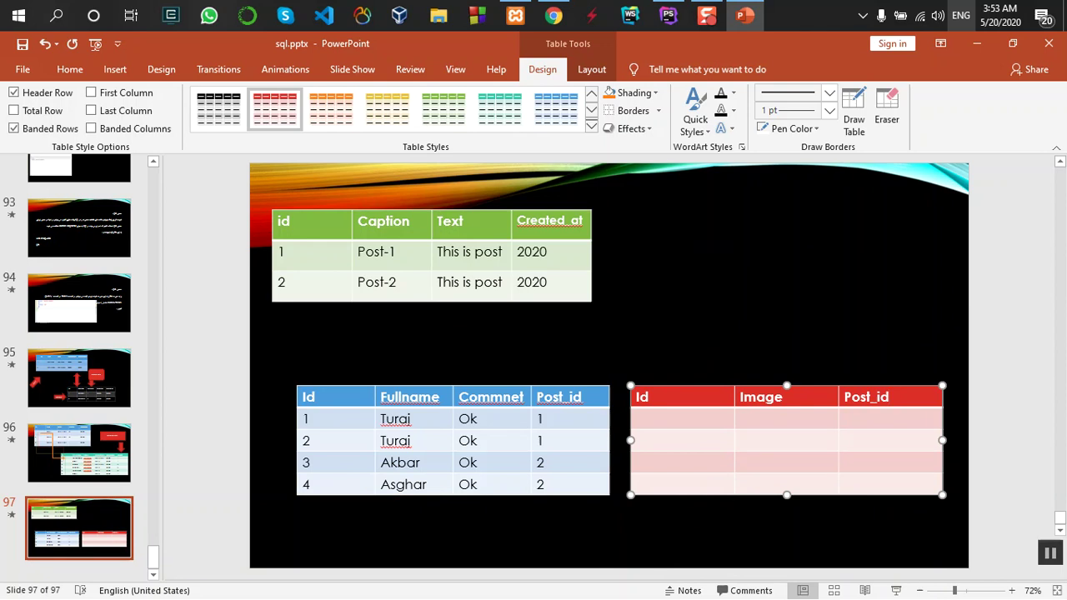
Fill the first two image rows: 1, Test.jpg, 1 and 2, Test1.jpg, 1.
click(681, 422)
text(1)
click(758, 420)
text(Test.jpg)
key(Tab)
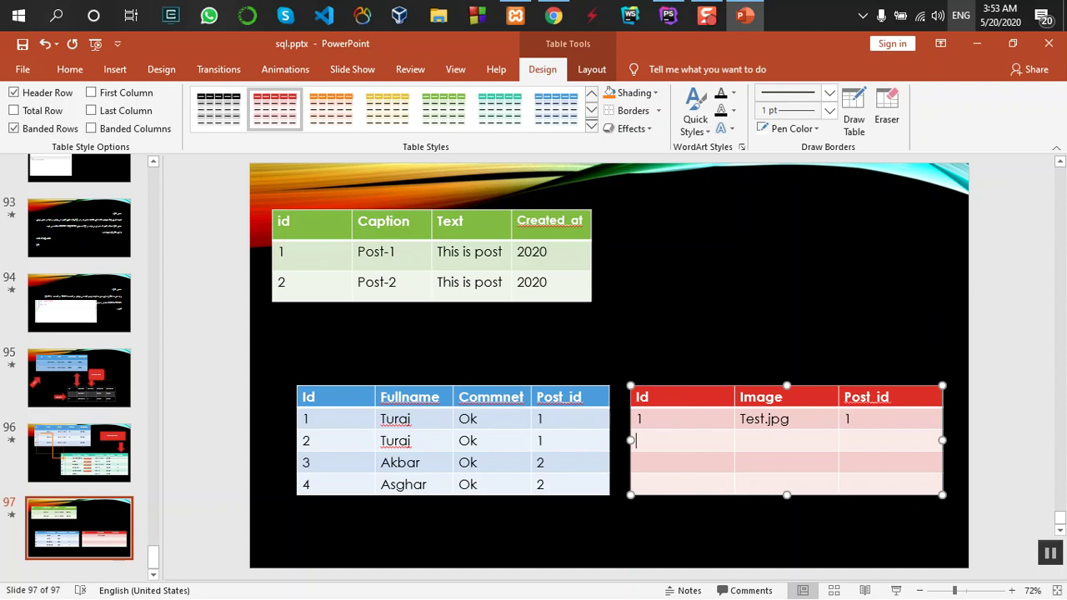
text(Test.)
key(BackSpace)
text(1.jpg)
key(Tab)
Fill the last two image rows, 3 t.jpg 2 and 4 k.jpg 2, then deselect the table.
text(1)
text(3)
key(Tab)
text(jp)
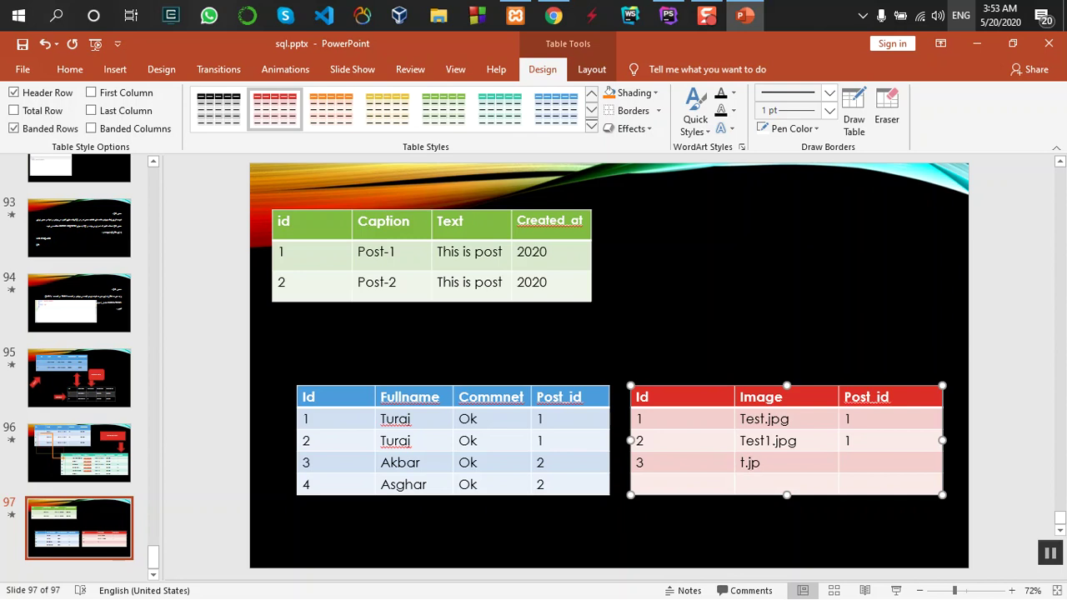
key(Tab)
text(2)
text(k)
text(pg)
key(Tab)
text(2)
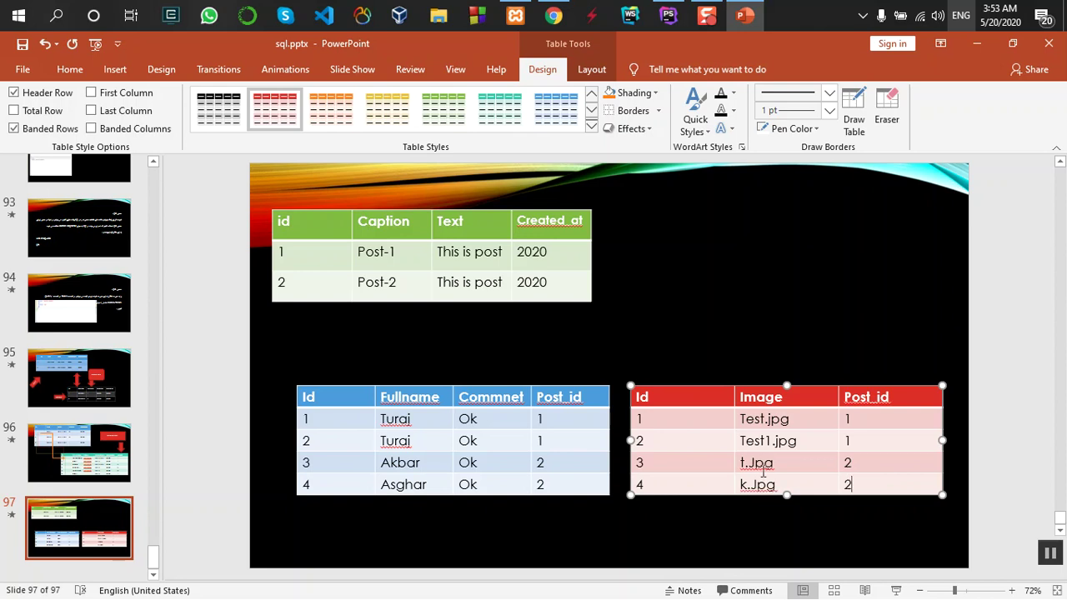
click(797, 543)
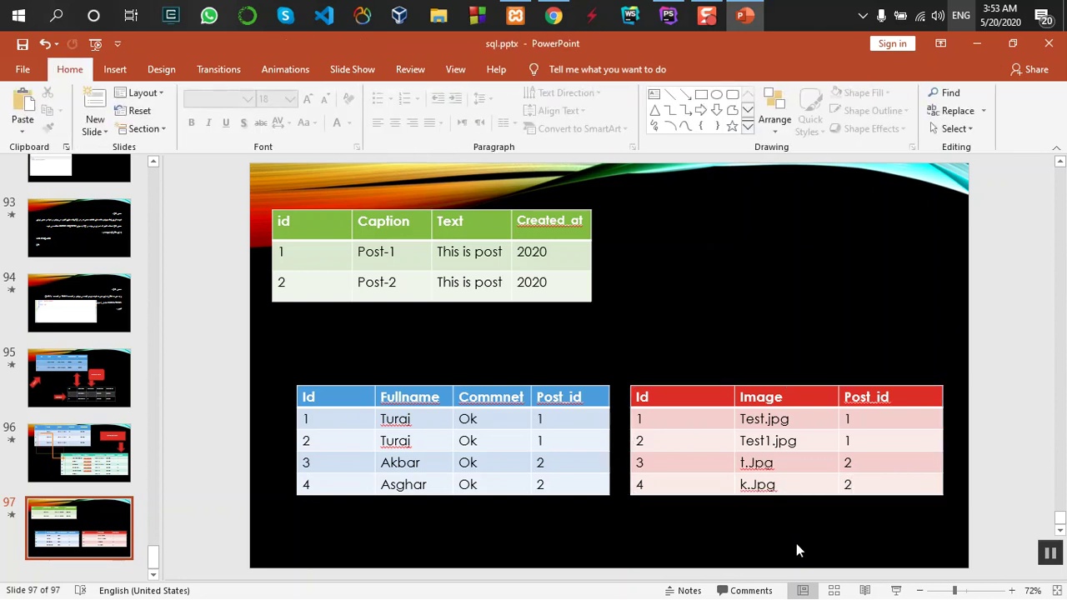
click(121, 71)
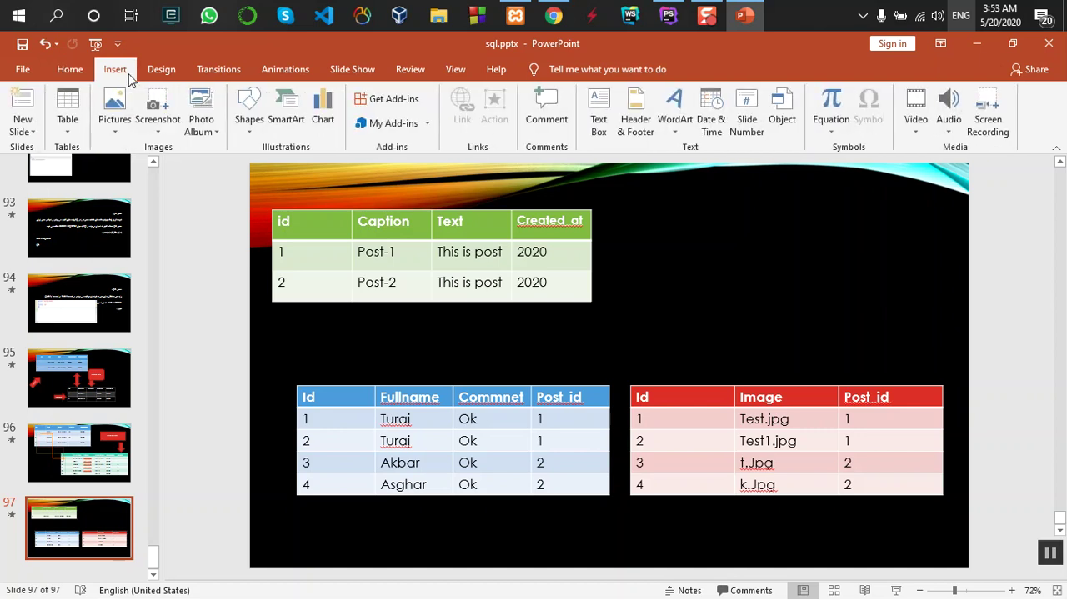
click(74, 71)
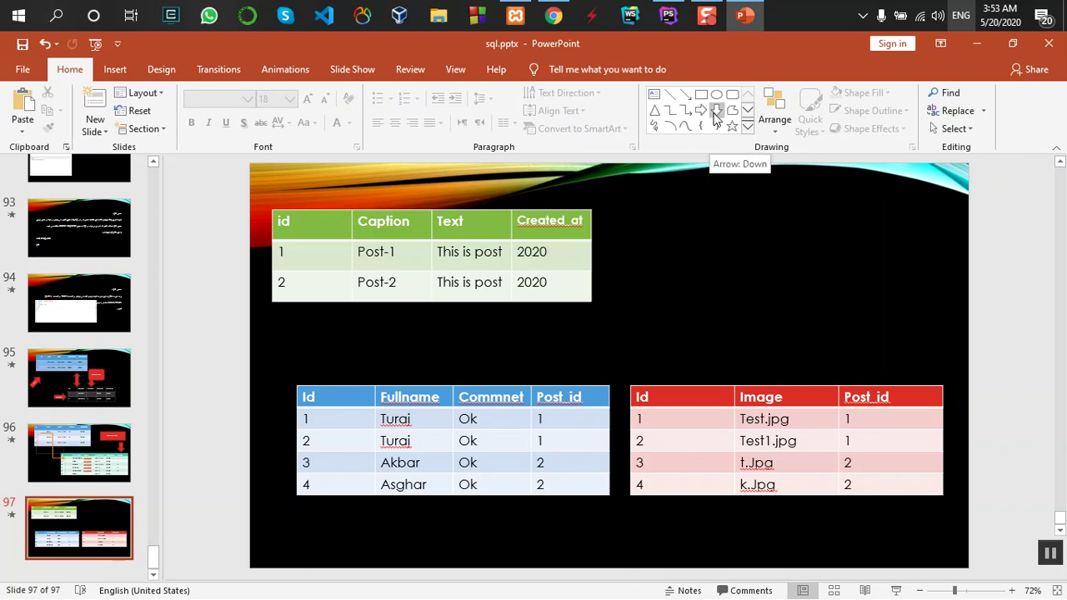
click(748, 128)
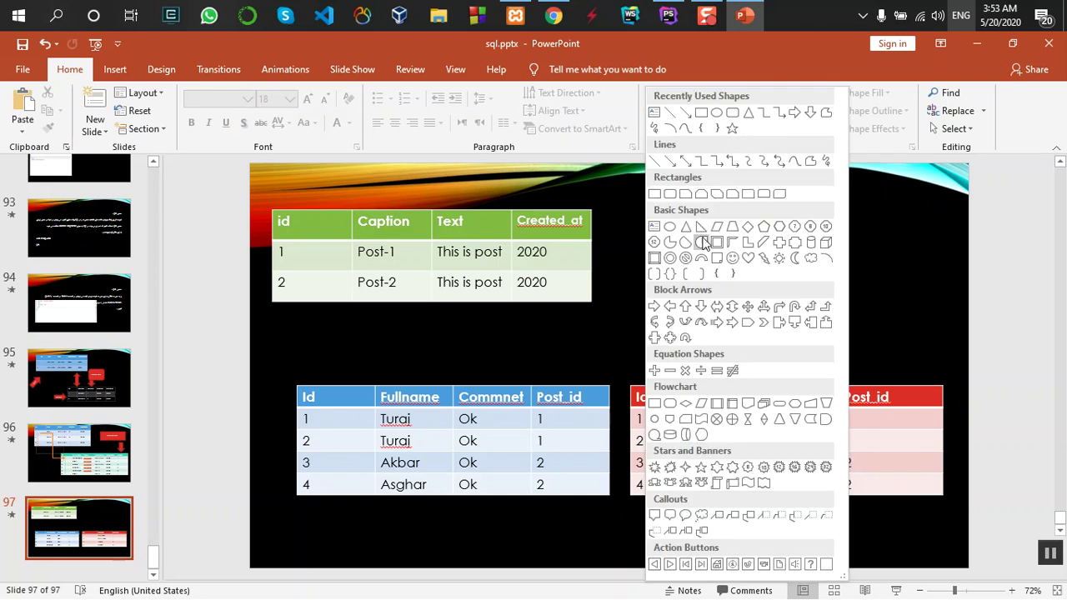
click(685, 306)
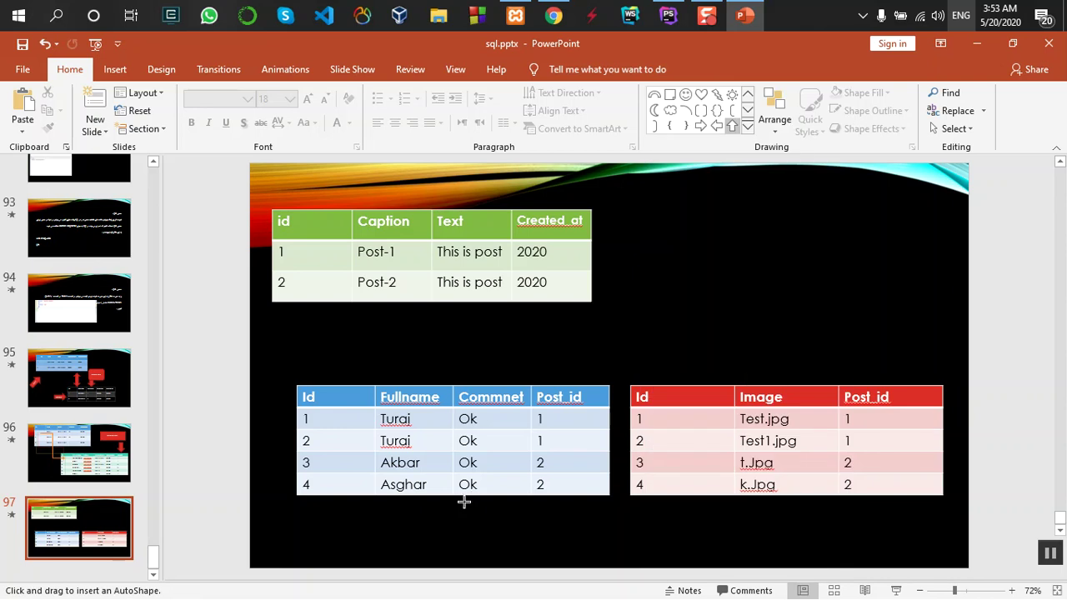
drag(461, 505, 390, 551)
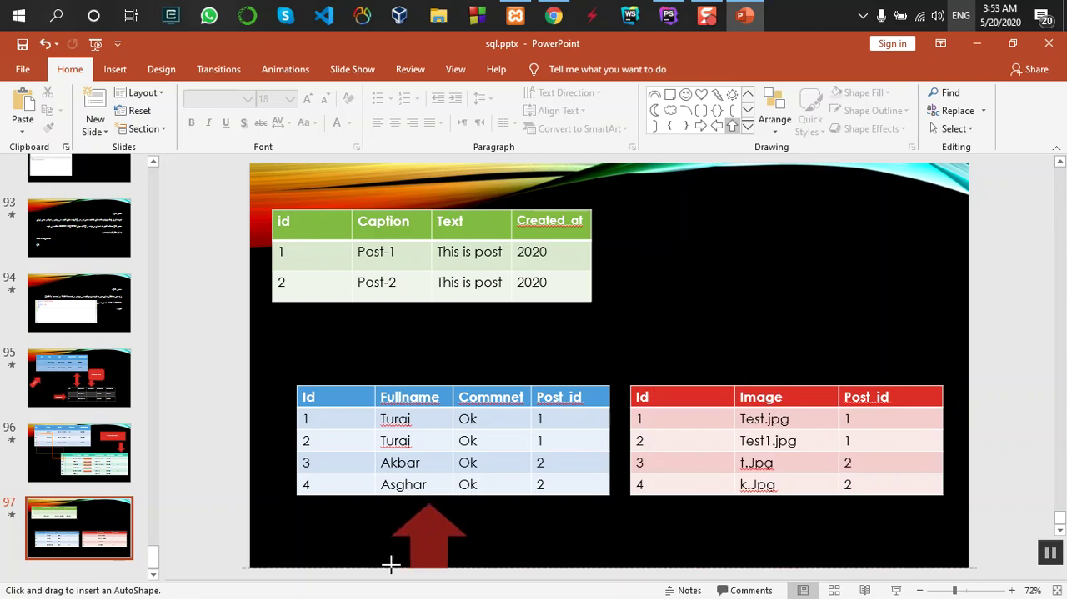
drag(390, 551, 395, 559)
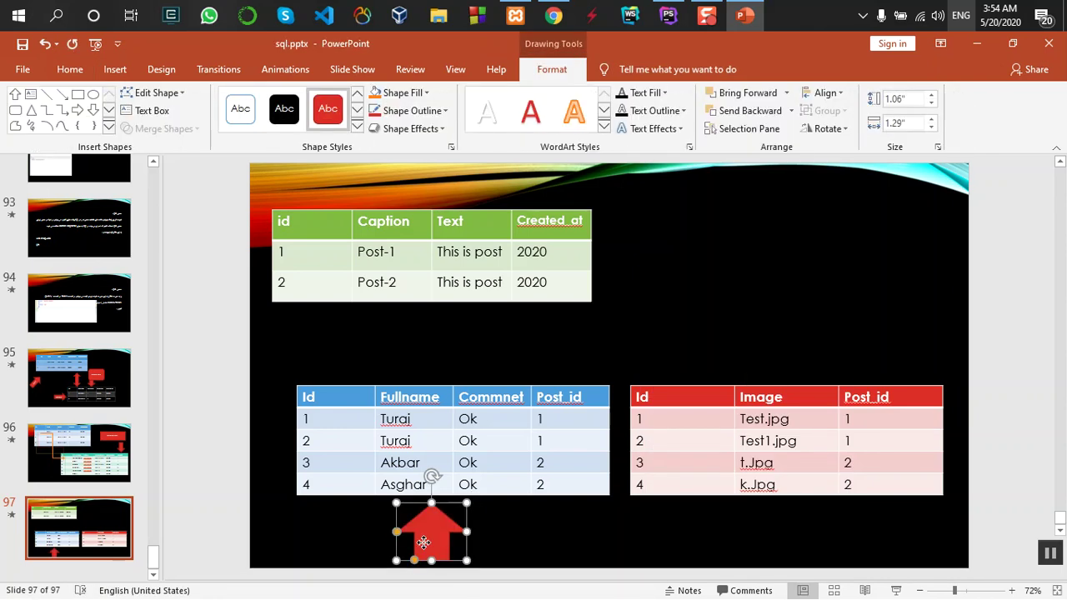
right_click(425, 540)
click(466, 298)
text(omment)
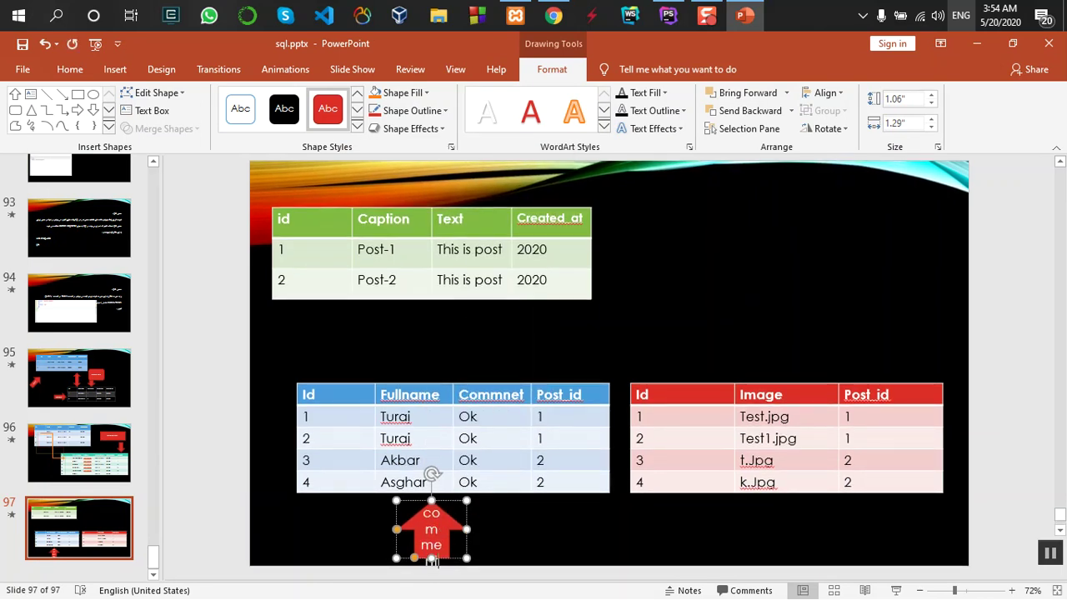
key(Delete)
click(716, 110)
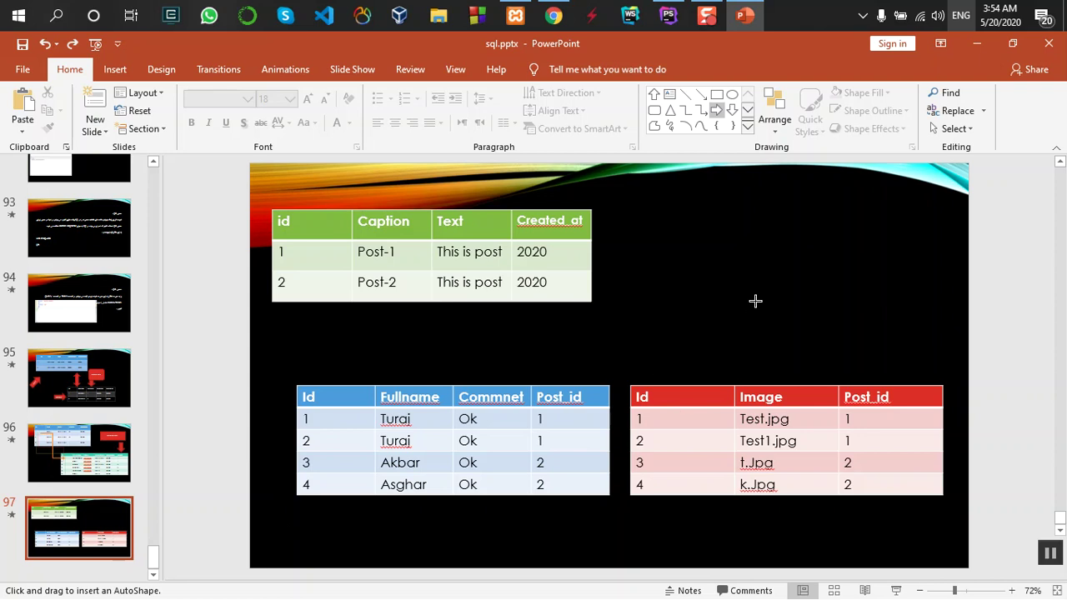
Draw a small trial arrow on the slide, then delete it.
drag(698, 295, 760, 326)
right_click(703, 309)
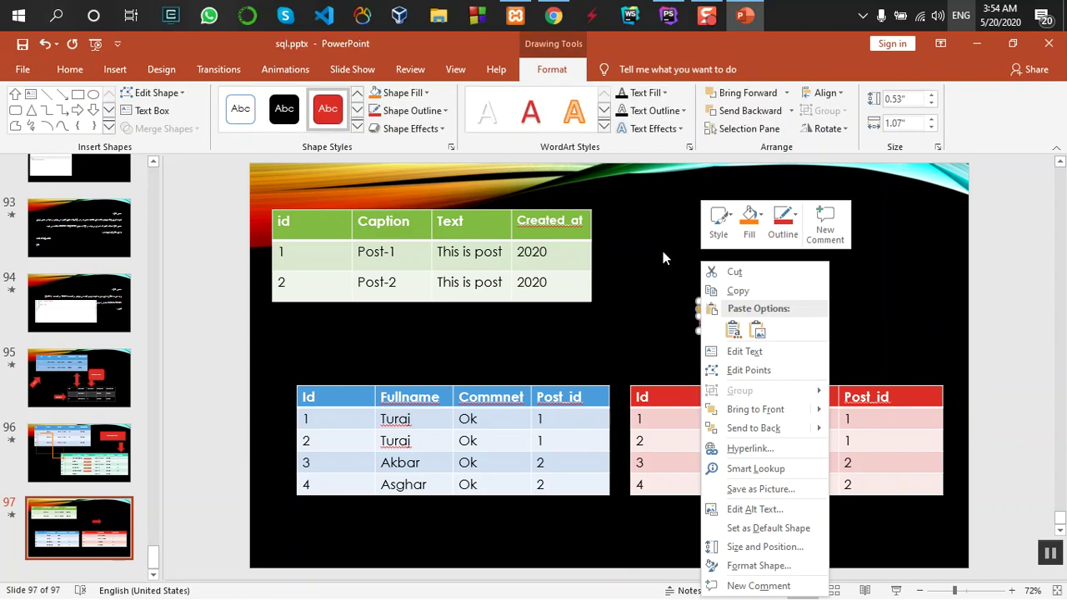
key(Escape)
key(Delete)
Move the red images table up beside the posts table and the blue comments table down-right.
click(819, 388)
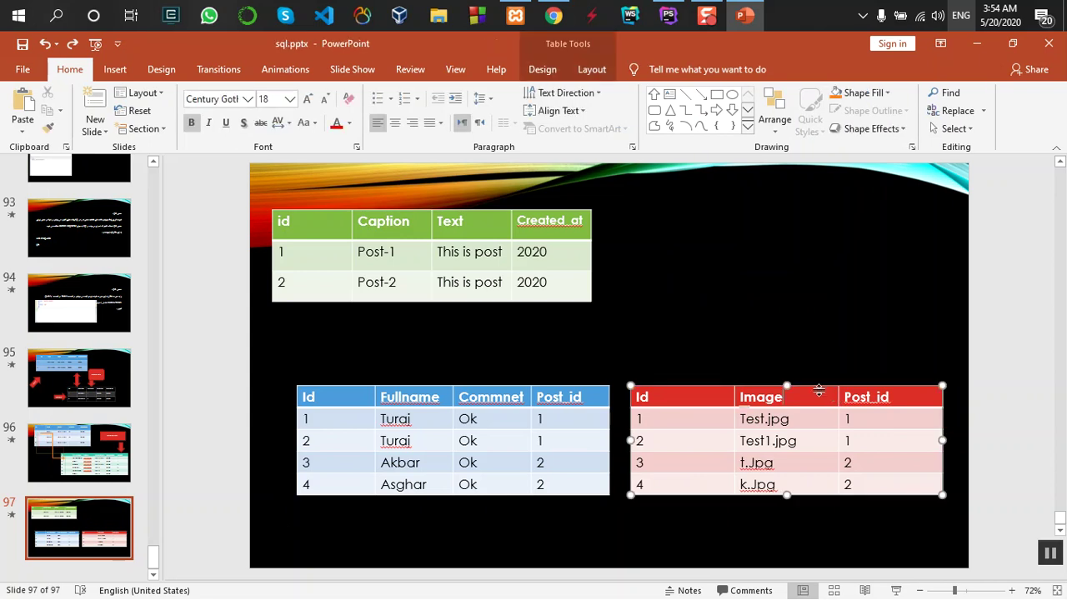
mouse_move(820, 391)
mouse_down()
mouse_move(831, 277)
mouse_move(807, 240)
mouse_up()
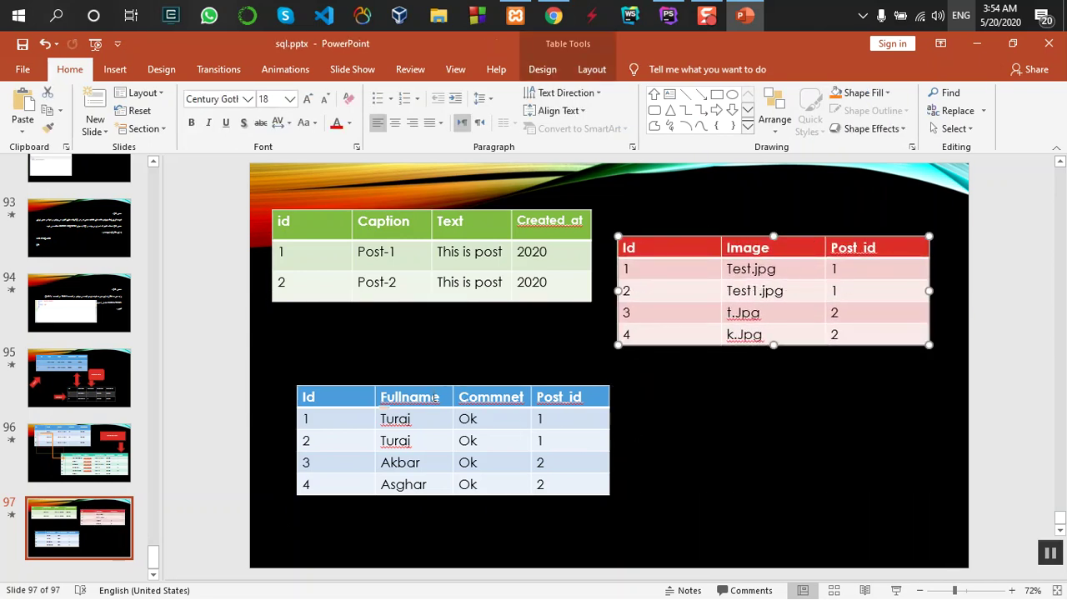
click(453, 385)
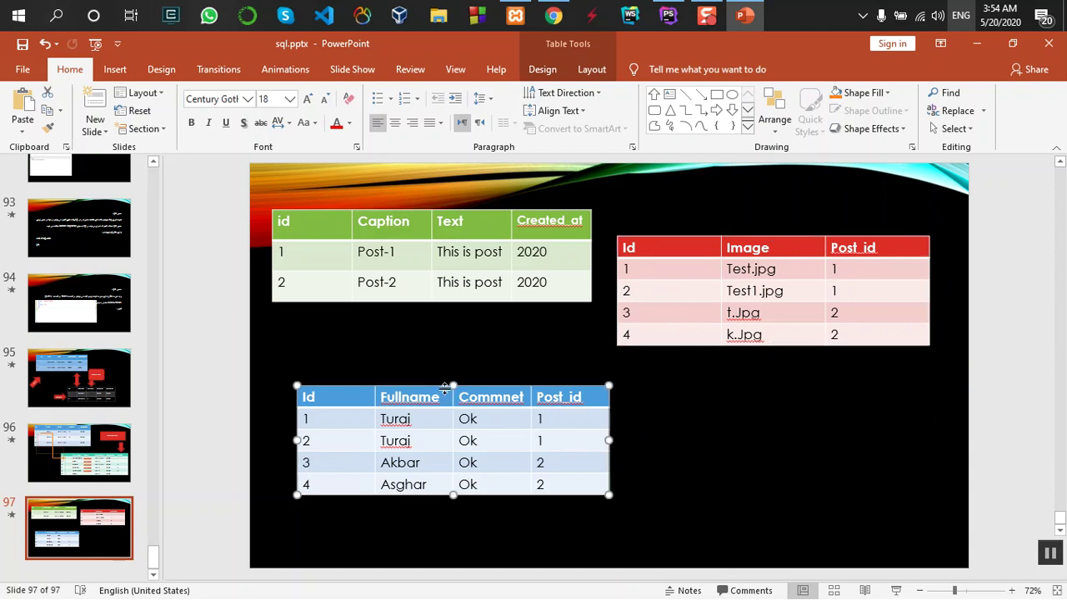
drag(444, 387, 618, 430)
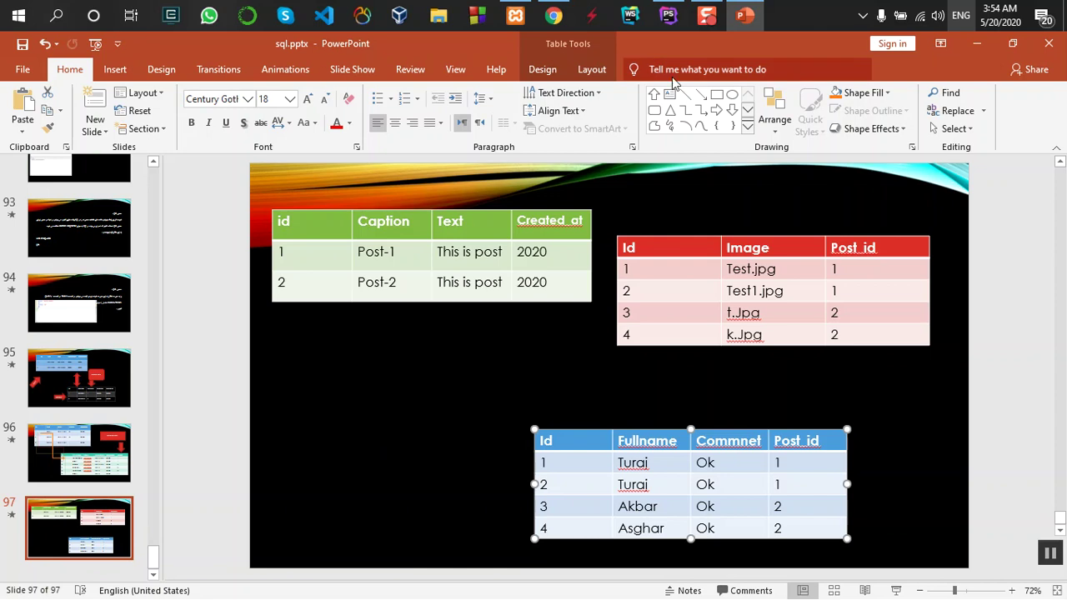
click(716, 109)
Draw a block arrow pointing at the comments table and label it 'comment'.
drag(485, 470, 371, 520)
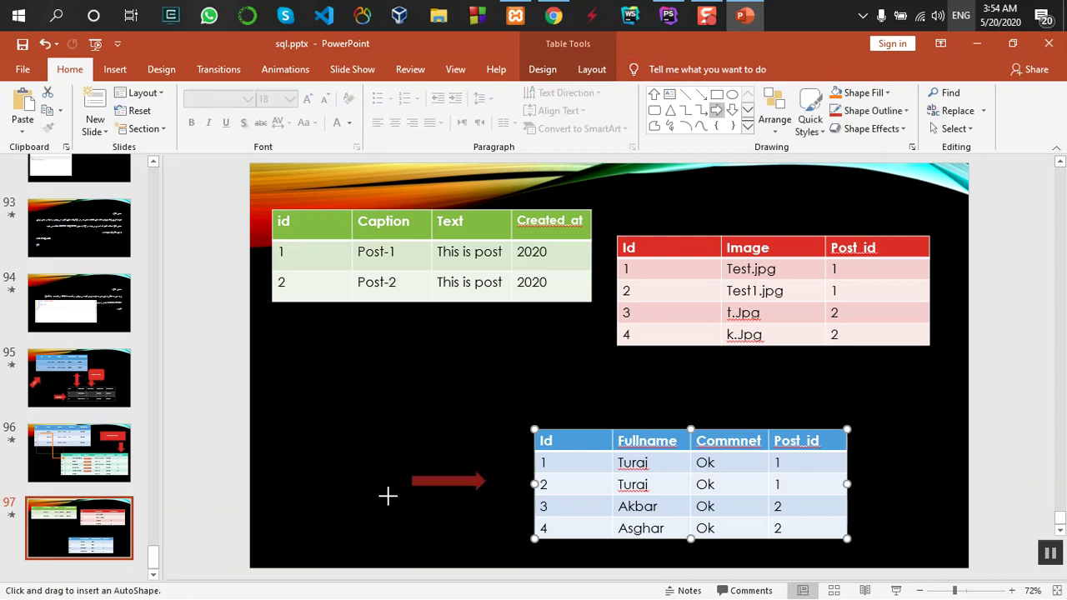
right_click(409, 500)
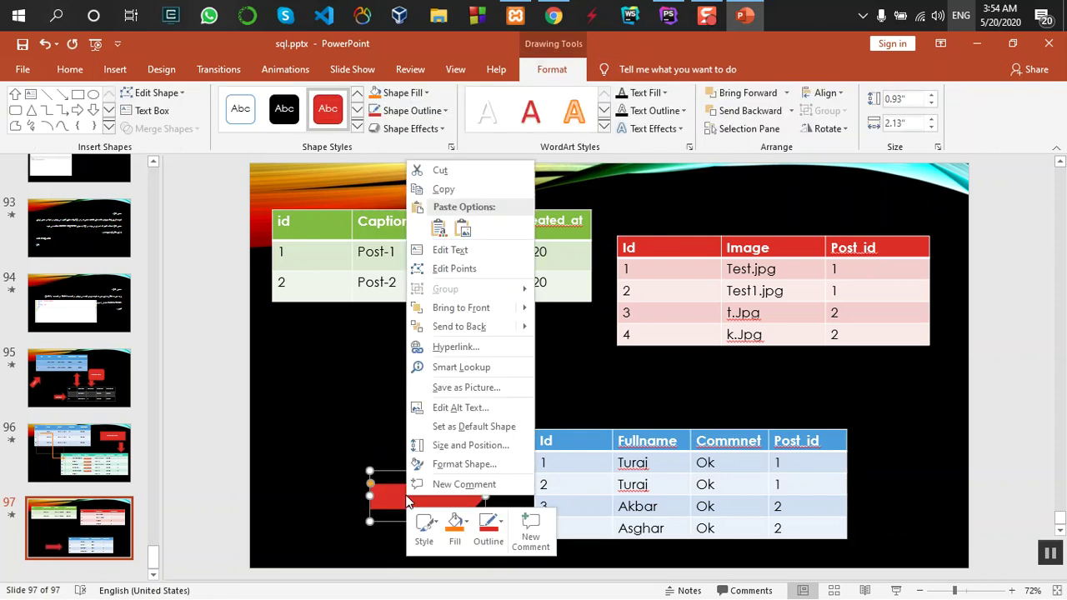
click(452, 246)
text(comment)
click(421, 348)
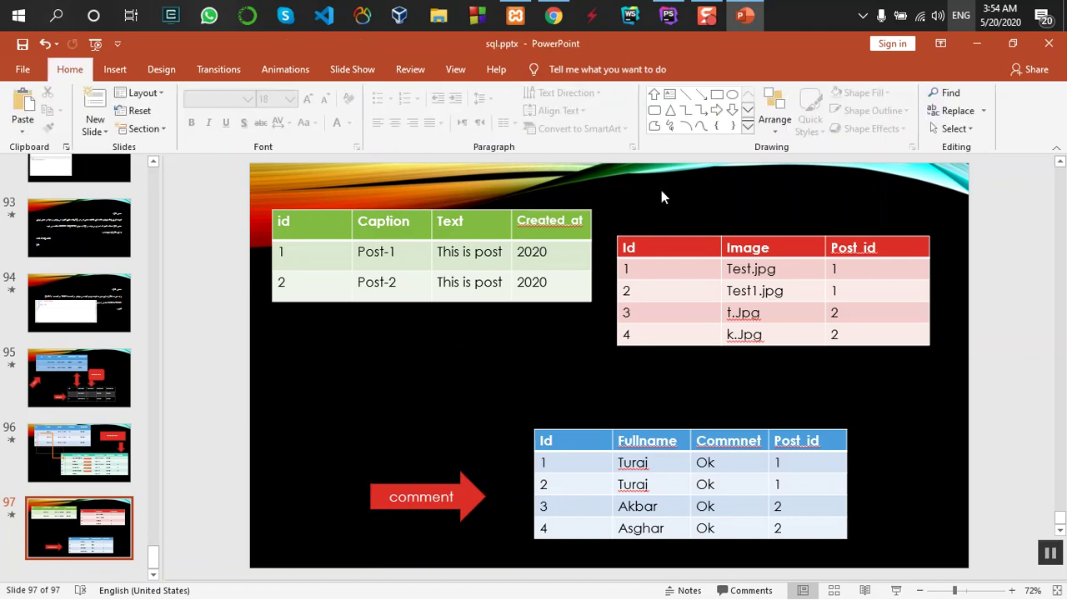
Draw a right block arrow pointing at the images table and label it 'image'.
click(716, 109)
drag(603, 329, 497, 382)
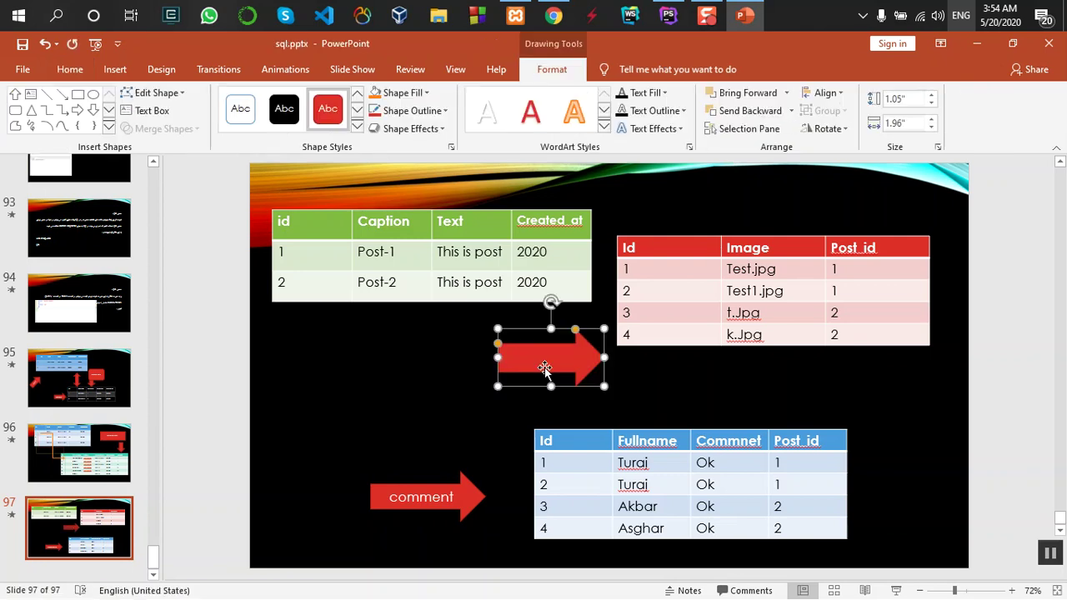
right_click(546, 358)
click(583, 352)
text(image)
click(359, 366)
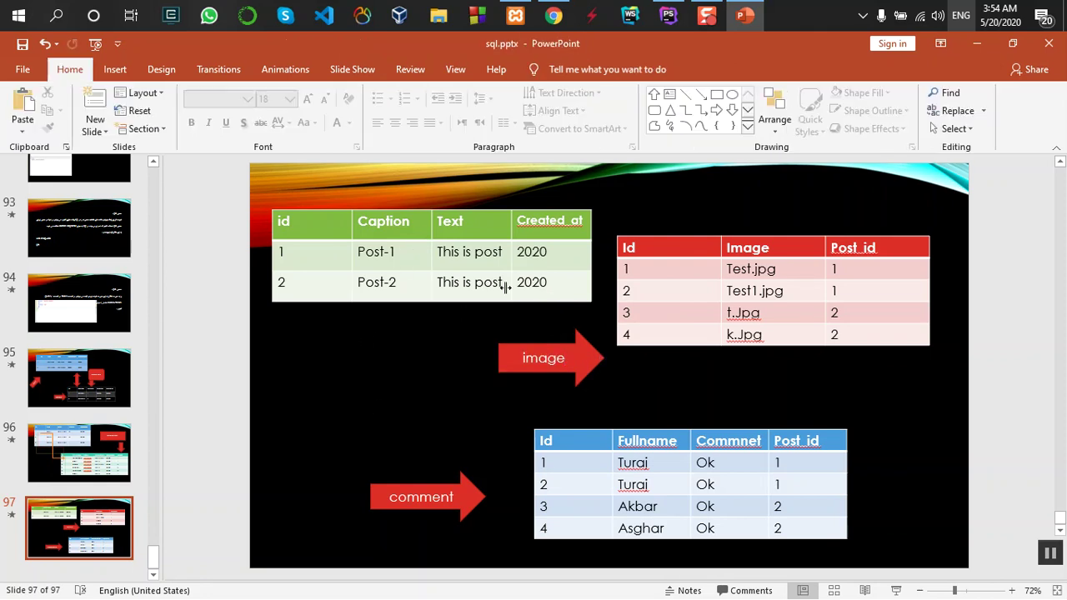
Draw a left block arrow beside the Created_at header and label it 'post'.
click(748, 126)
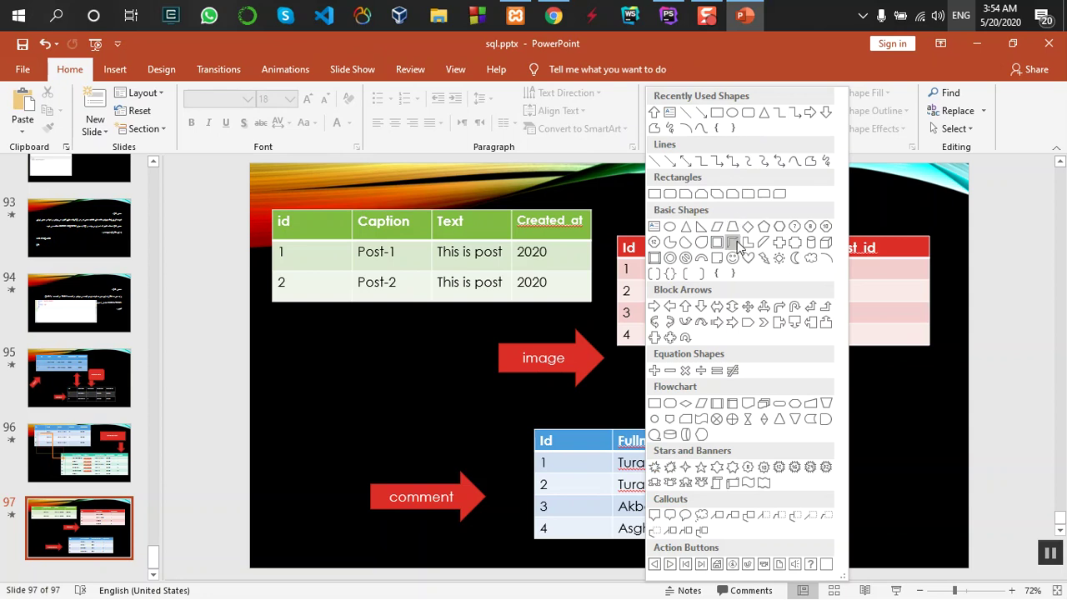
click(669, 305)
drag(691, 203, 600, 236)
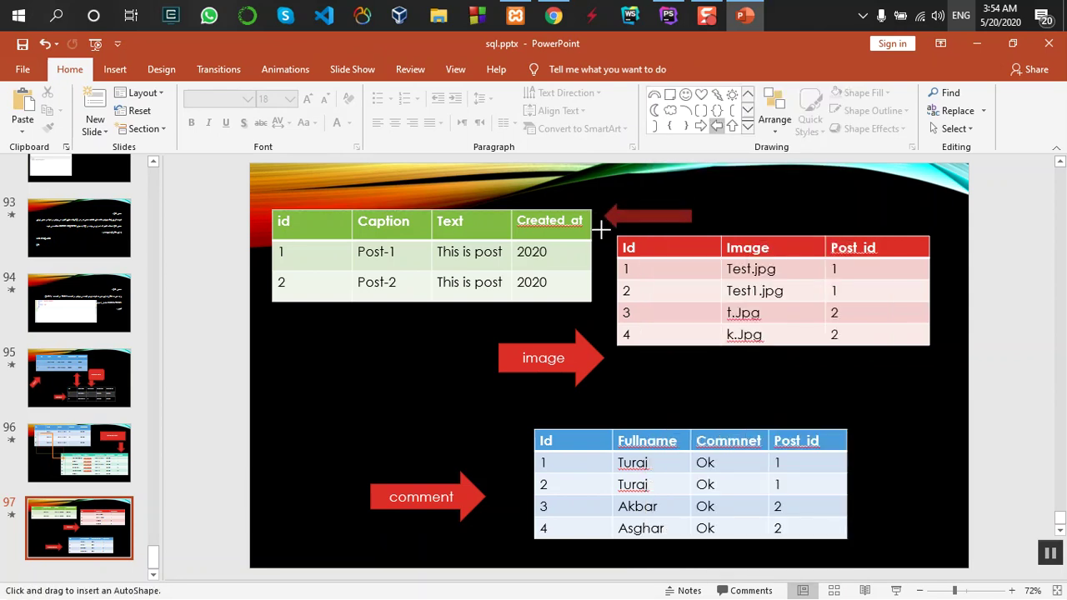
right_click(632, 226)
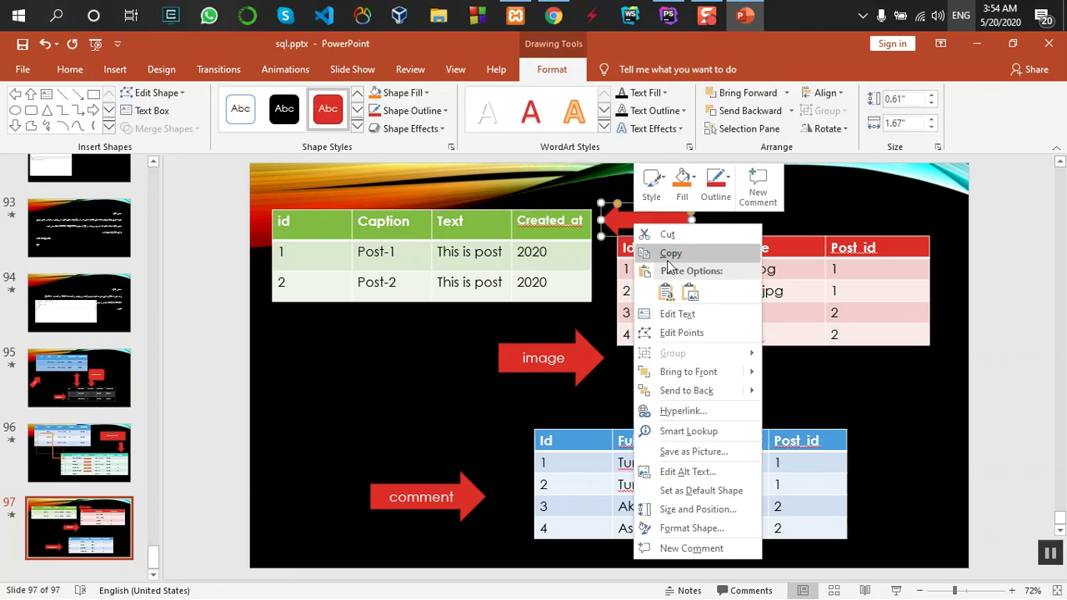
click(675, 310)
text(ost)
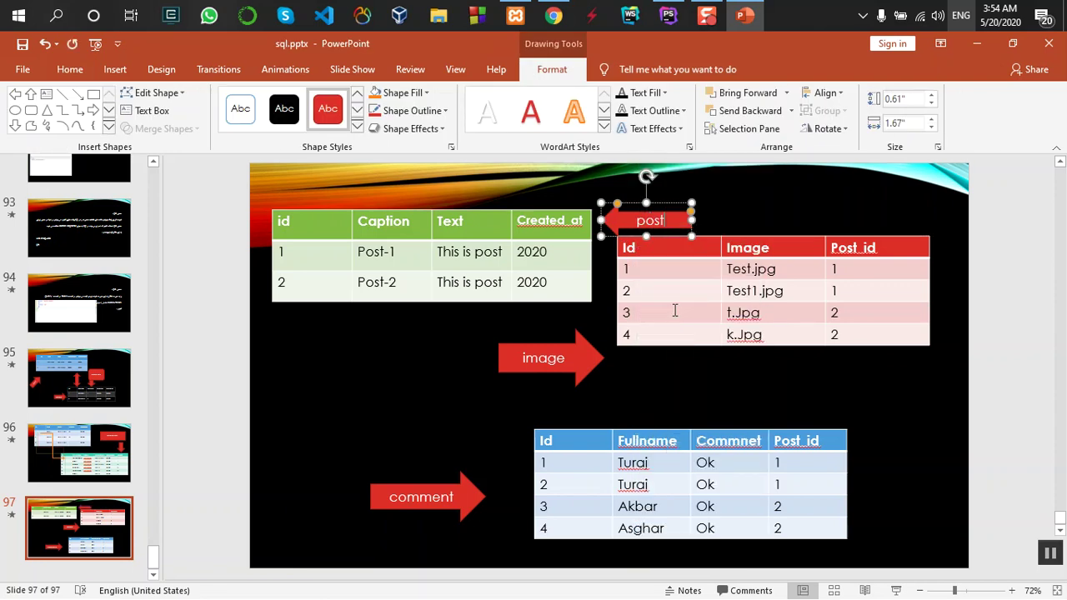
click(805, 215)
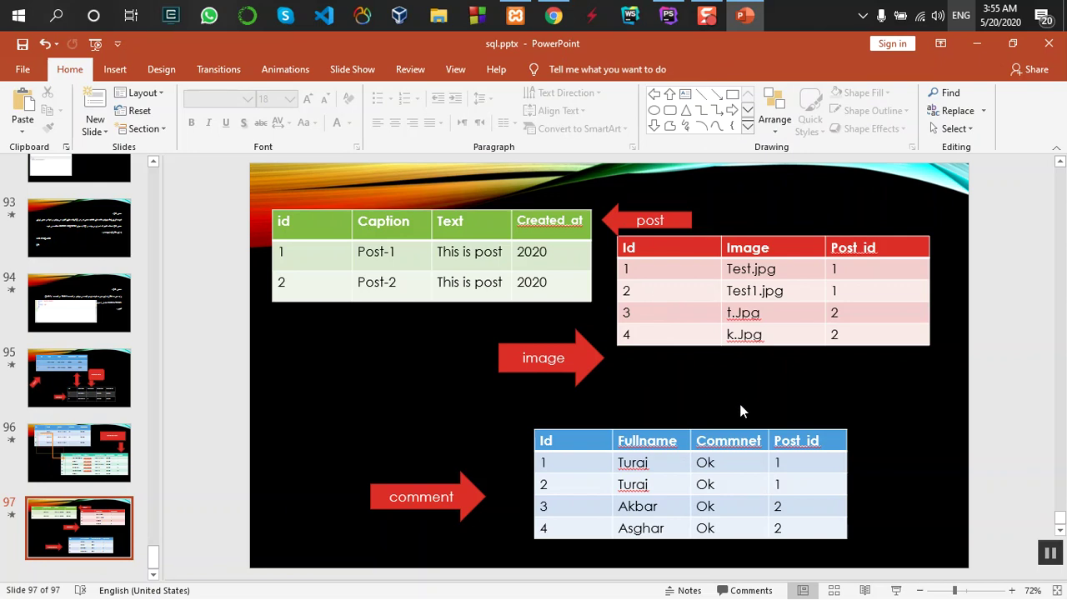
click(716, 110)
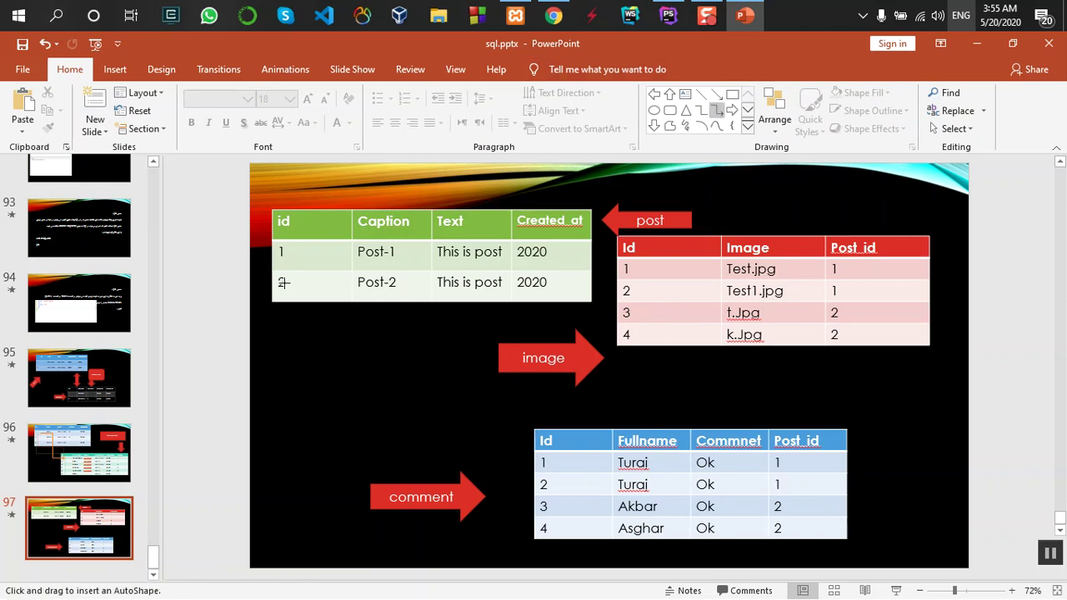
Connect posts id 1 to the images table's first Post_id with a 4½ pt black elbow arrow.
mouse_move(308, 251)
mouse_down()
mouse_move(592, 315)
mouse_move(669, 268)
mouse_up()
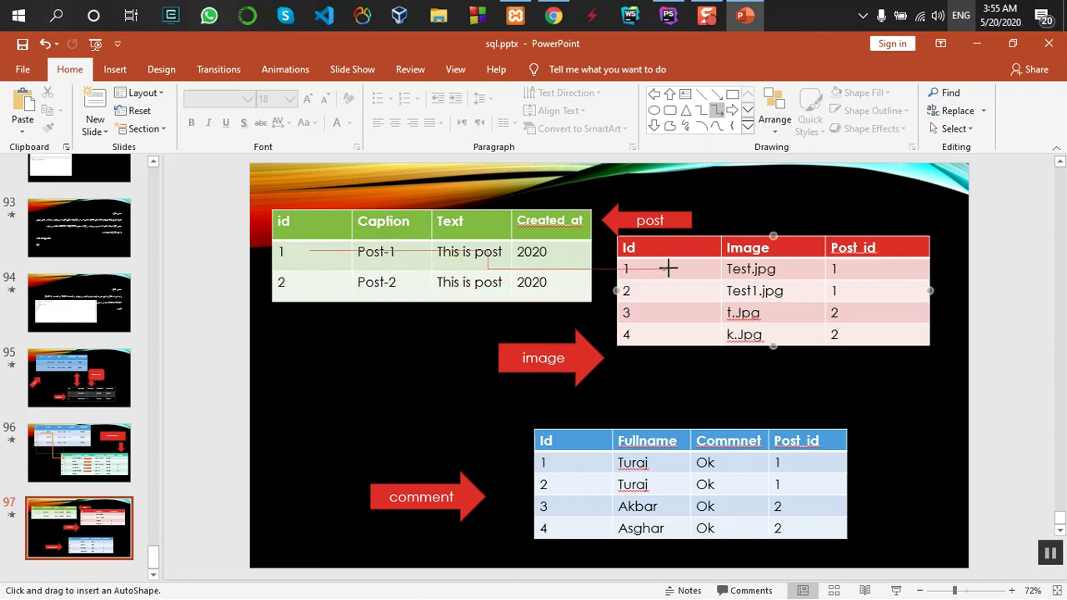
drag(671, 267, 831, 270)
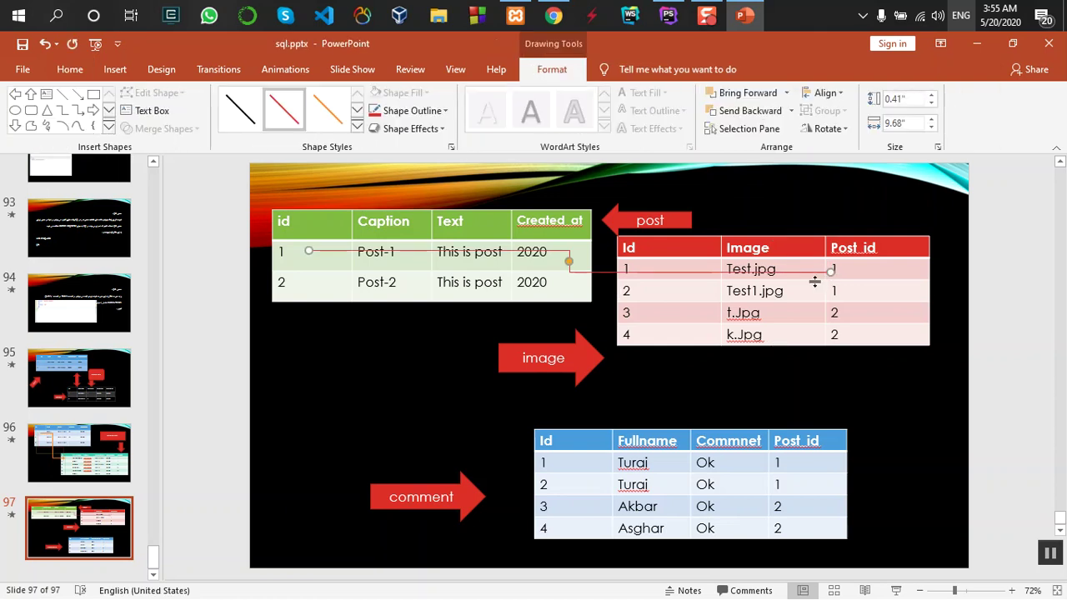
right_click(795, 275)
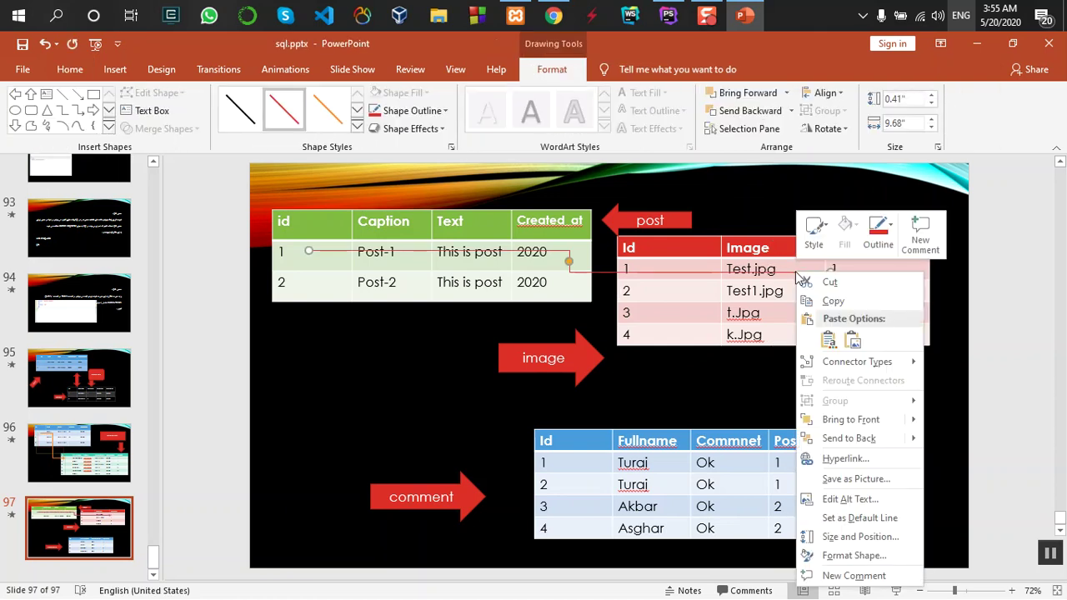
click(879, 233)
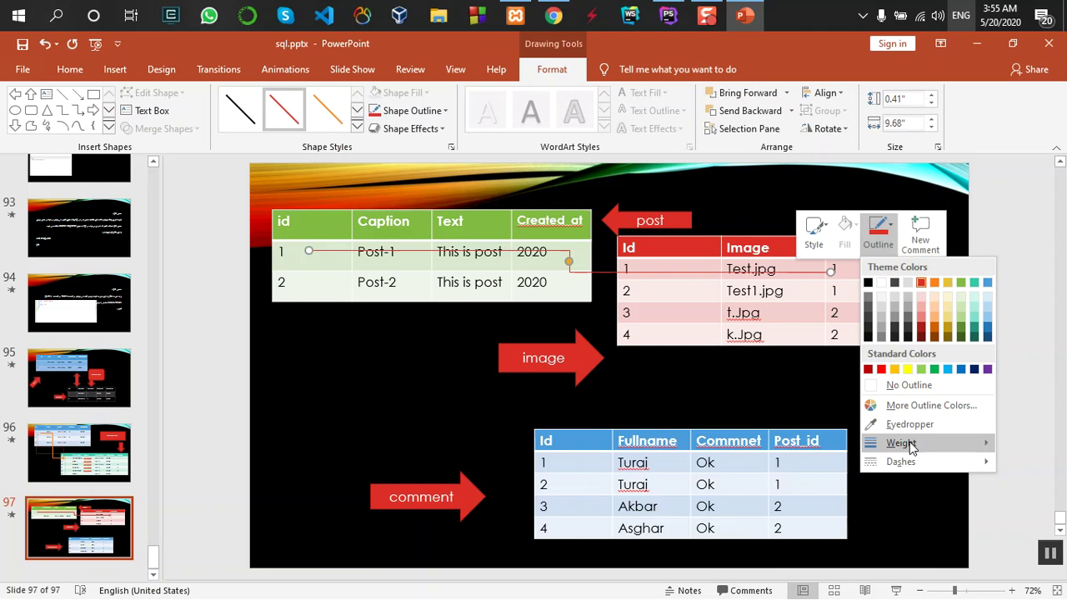
mouse_move(908, 443)
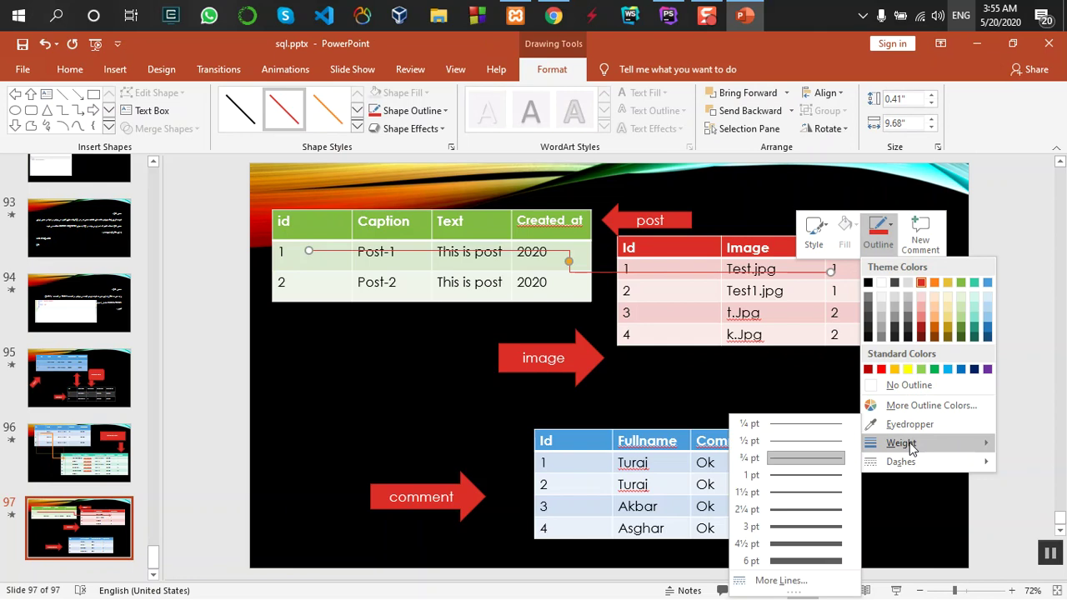
click(806, 543)
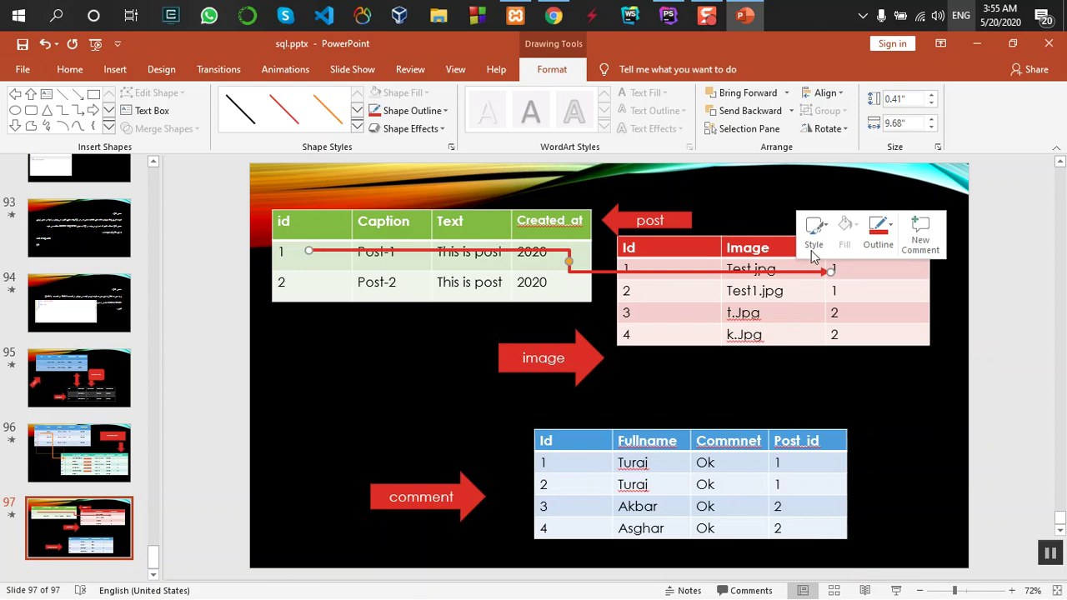
click(893, 228)
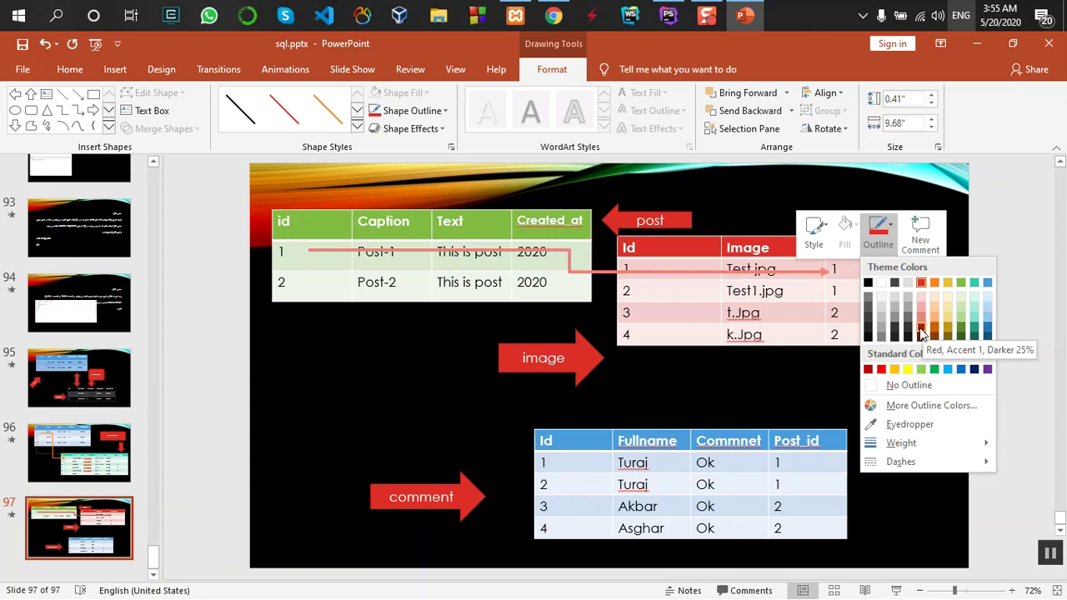
click(869, 339)
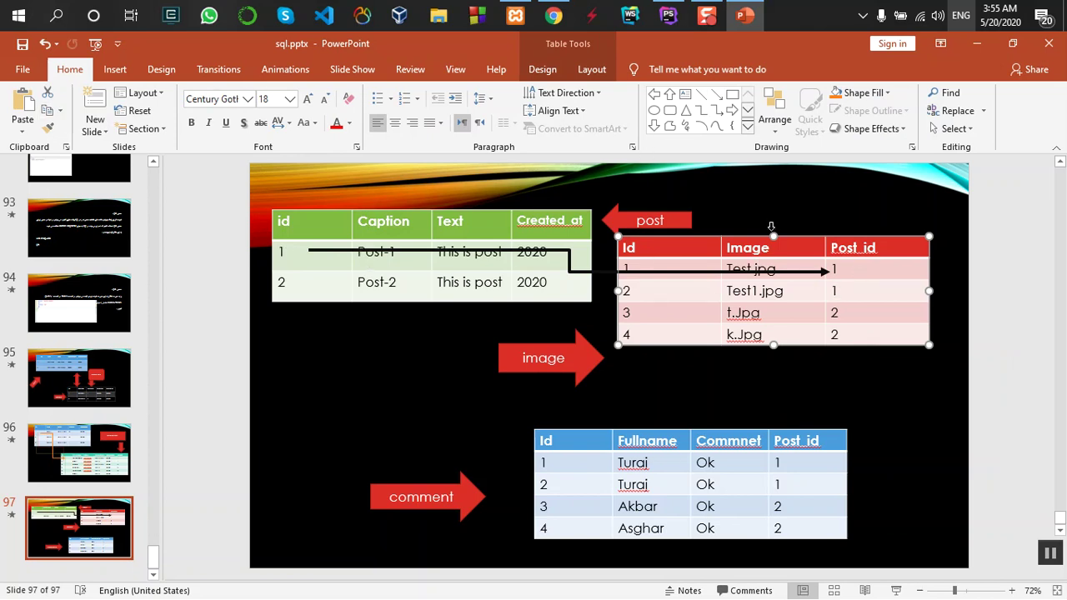
Duplicate the black elbow connector and nudge the copy onto the second row's Post_id.
click(784, 275)
right_click(785, 275)
key(Escape)
key(ctrl+v)
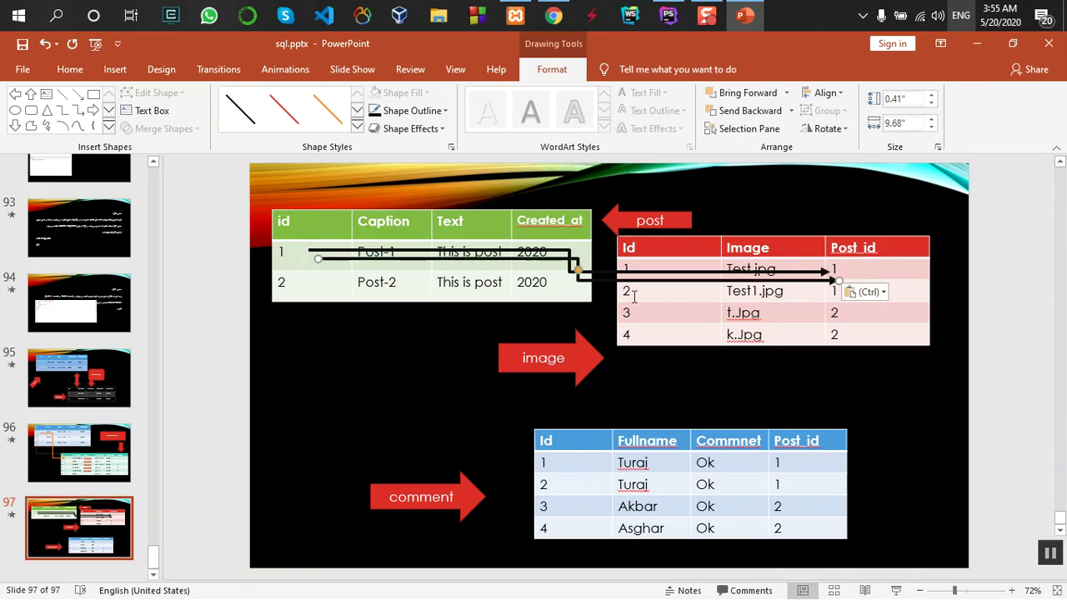
key(Down)
key(Down)
key(Left)
key(Left)
key(Down)
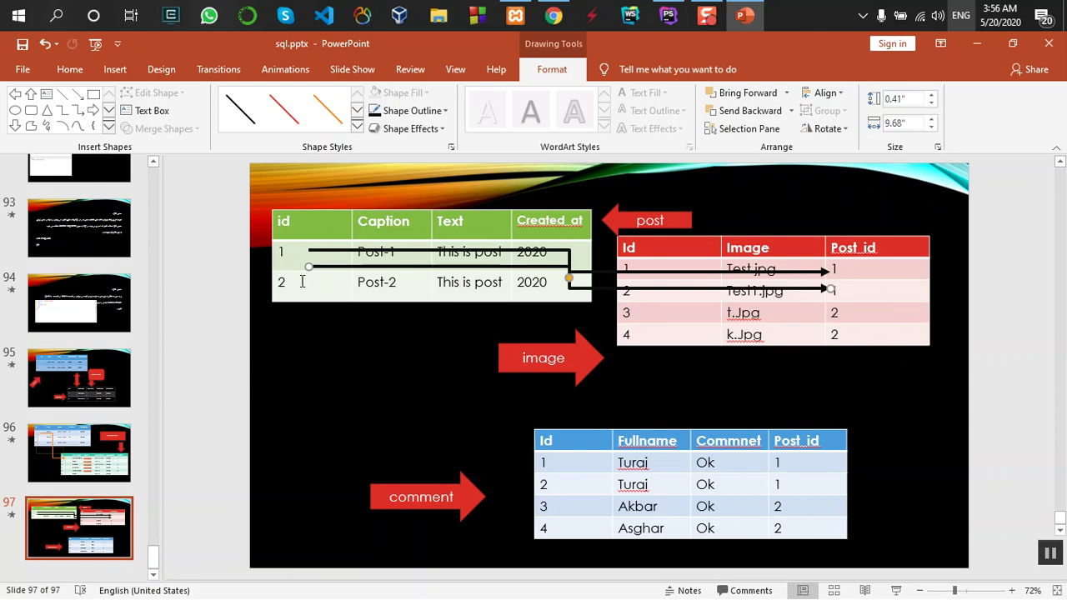
Draw a 1½ pt red arrow line from posts id 1 to the comments table's first Post_id.
click(77, 93)
mouse_move(297, 262)
mouse_down()
mouse_move(522, 456)
mouse_move(784, 461)
mouse_up()
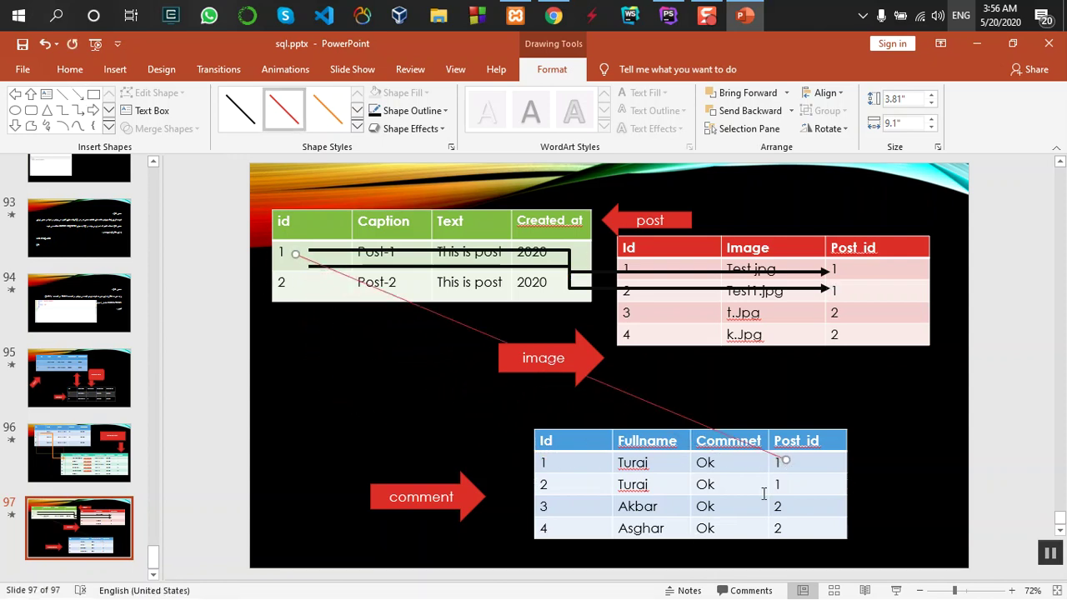
right_click(665, 405)
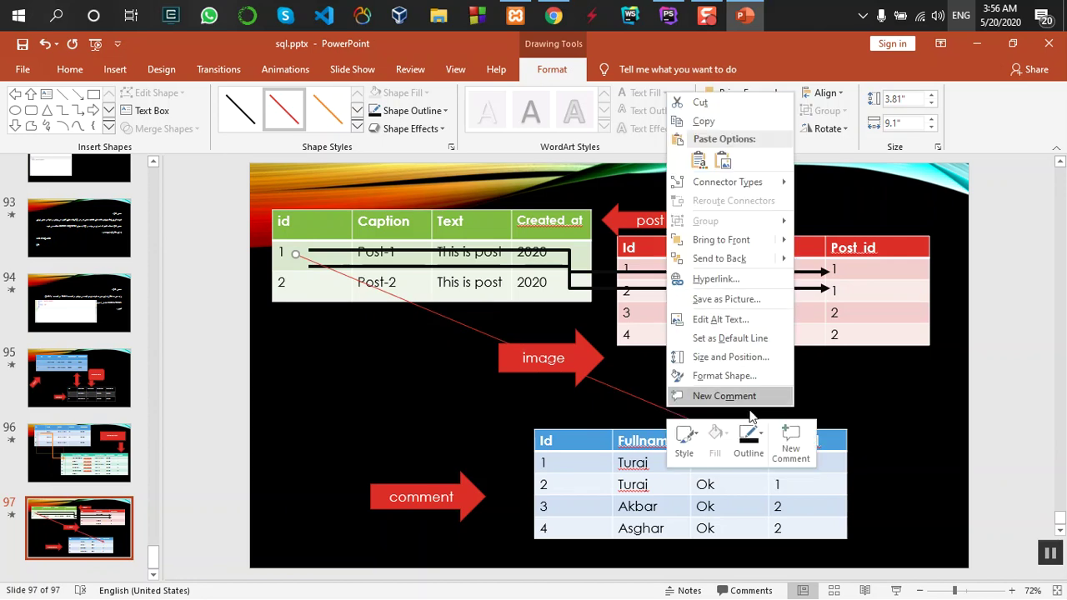
click(748, 440)
mouse_move(800, 393)
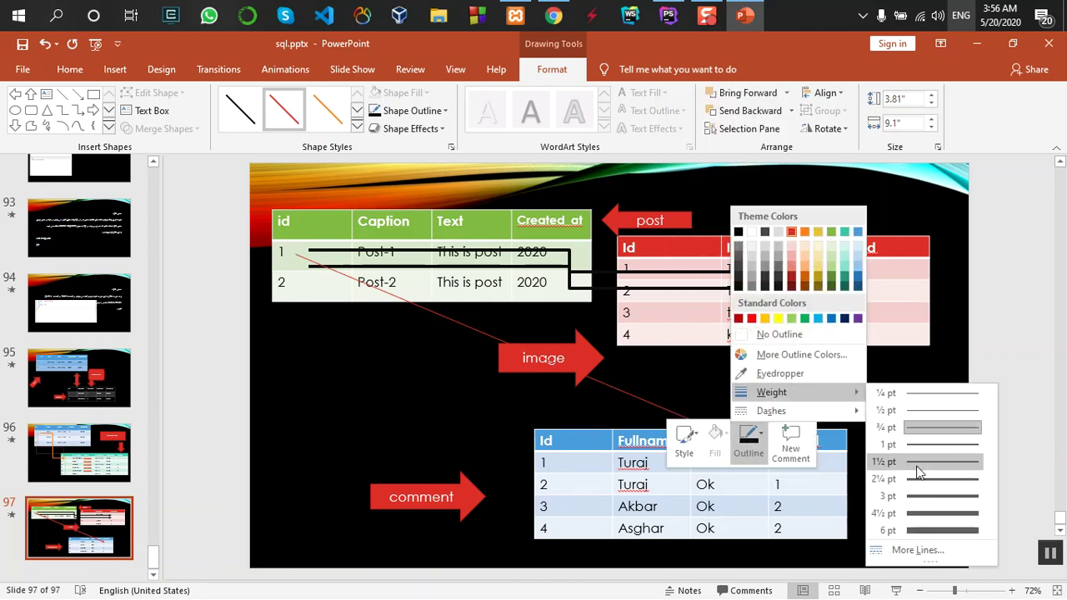
click(920, 496)
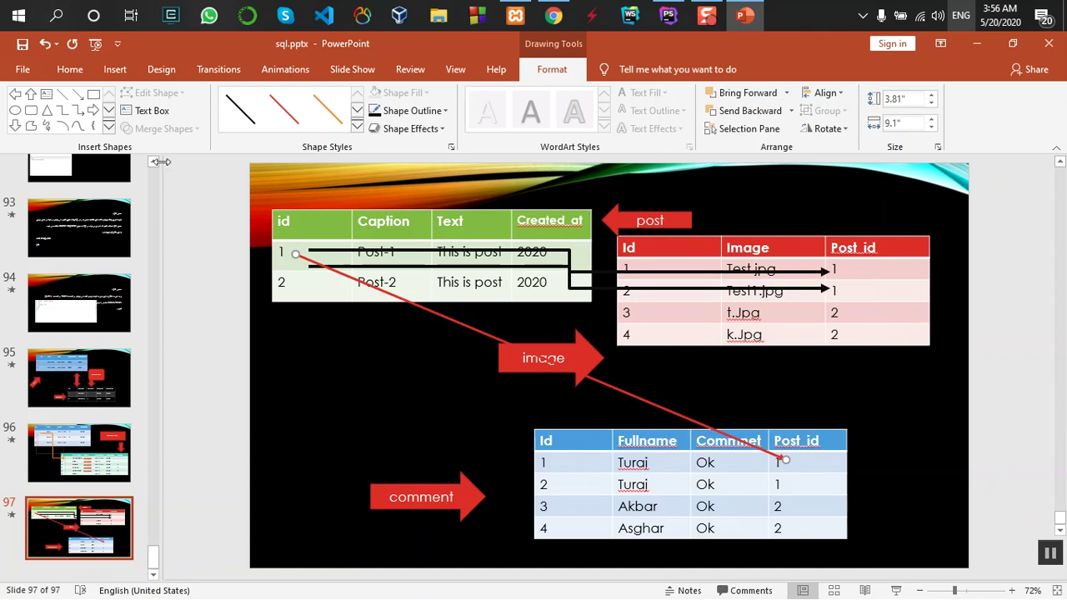
Draw a 3 pt red arrow line from posts id 1 to the comments table's second Post_id.
click(79, 95)
drag(325, 257, 796, 485)
right_click(733, 458)
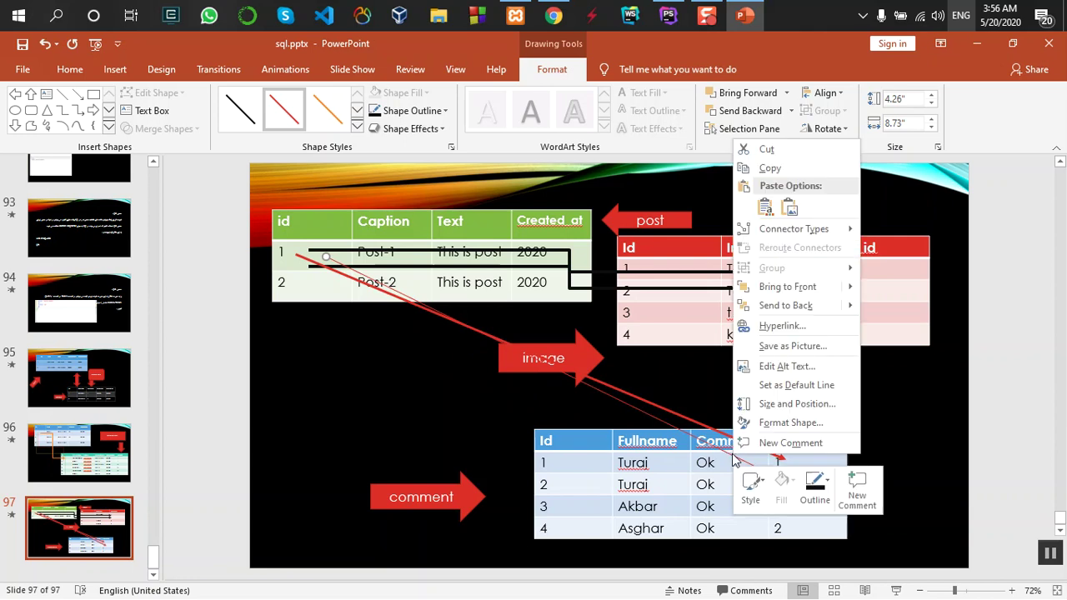
click(816, 487)
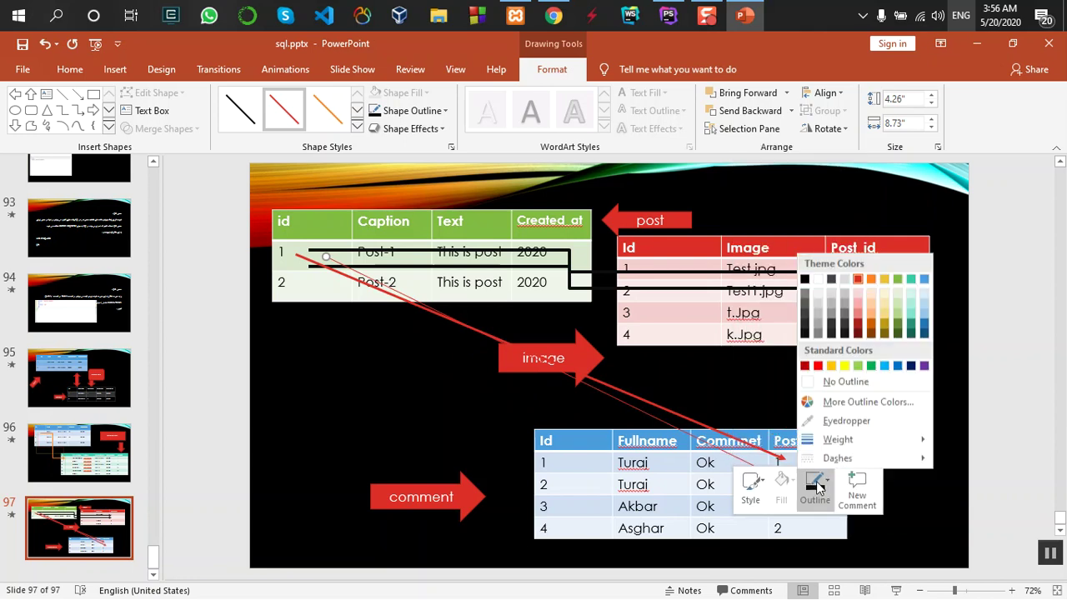
mouse_move(867, 439)
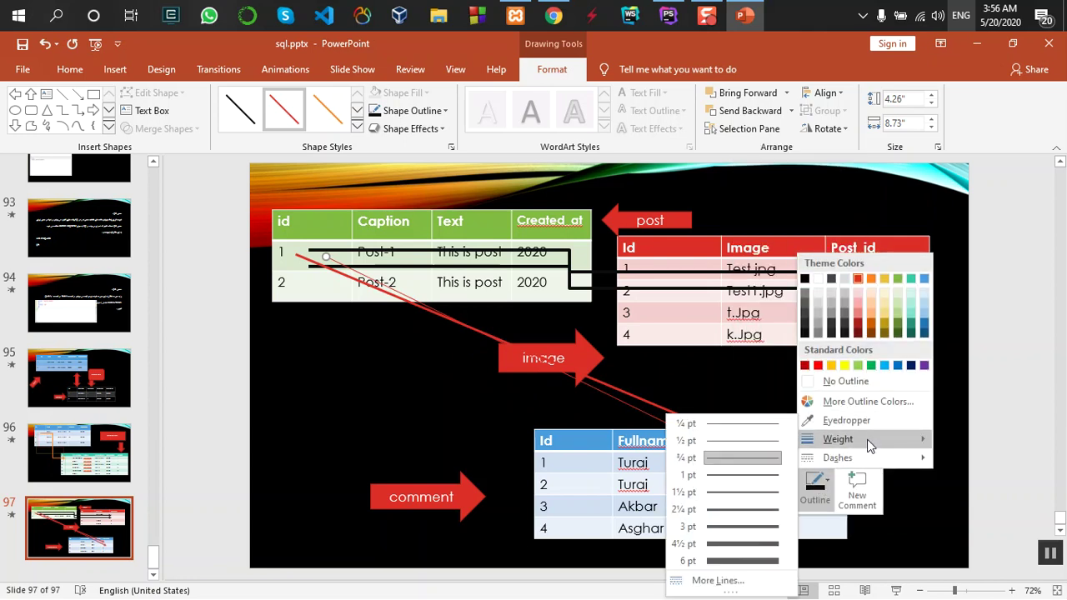
click(733, 513)
click(342, 413)
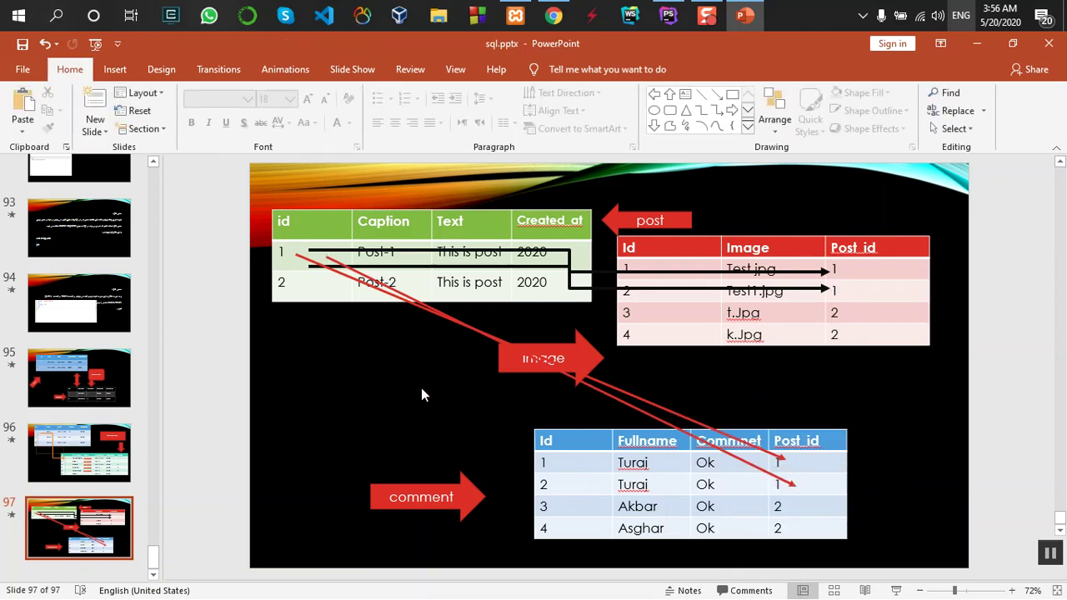